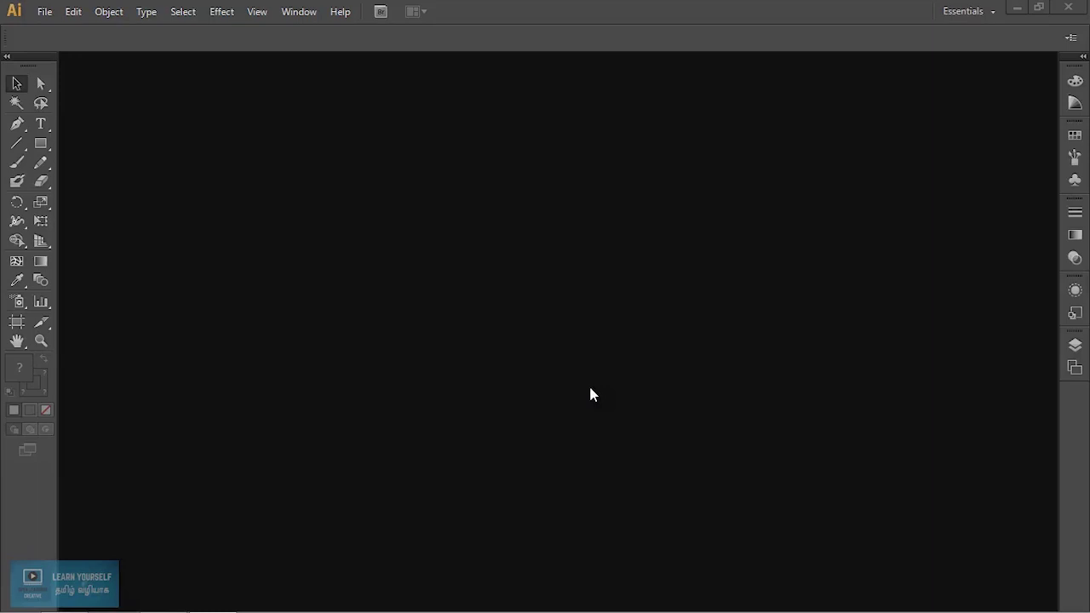
Step: Preview Banner Ads, Boxes and Brochure in Blank Templates, then create a document from Business Cards.ait
left_click(46, 16)
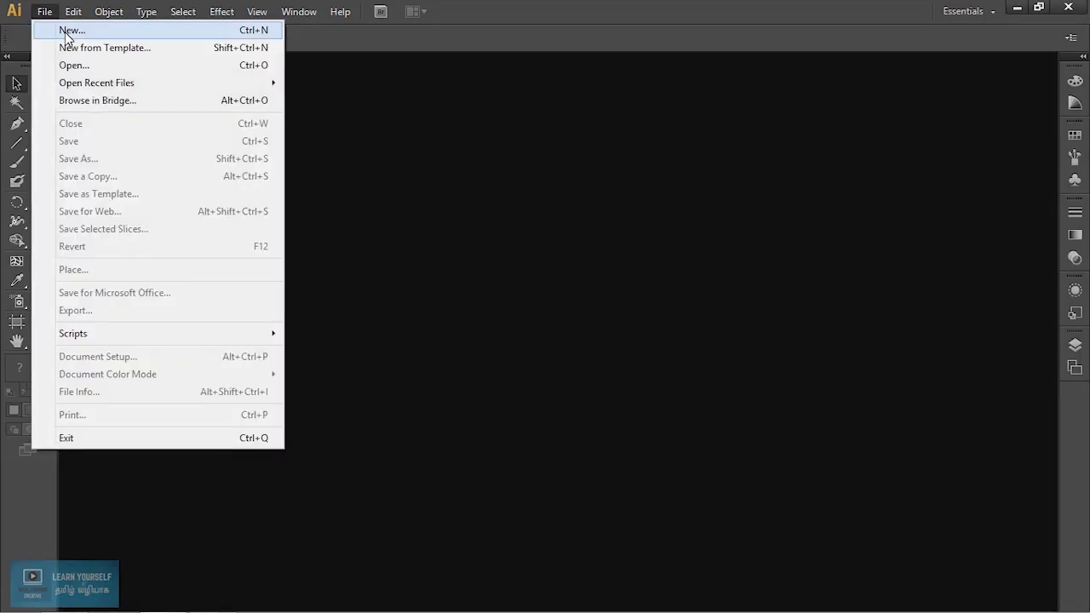
left_click(124, 58)
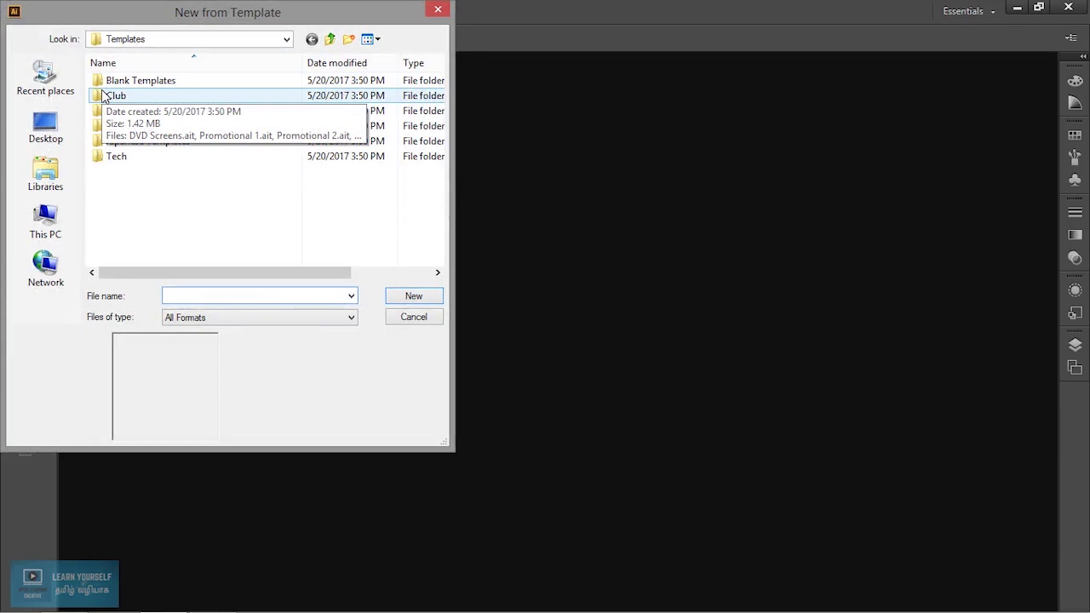
double_click(160, 85)
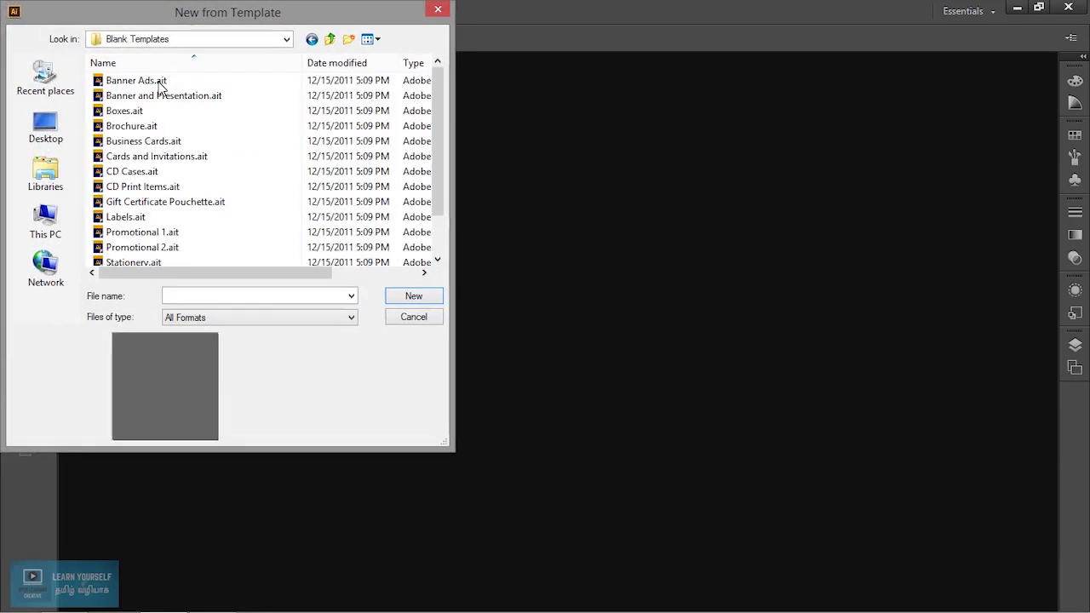
left_click(154, 82)
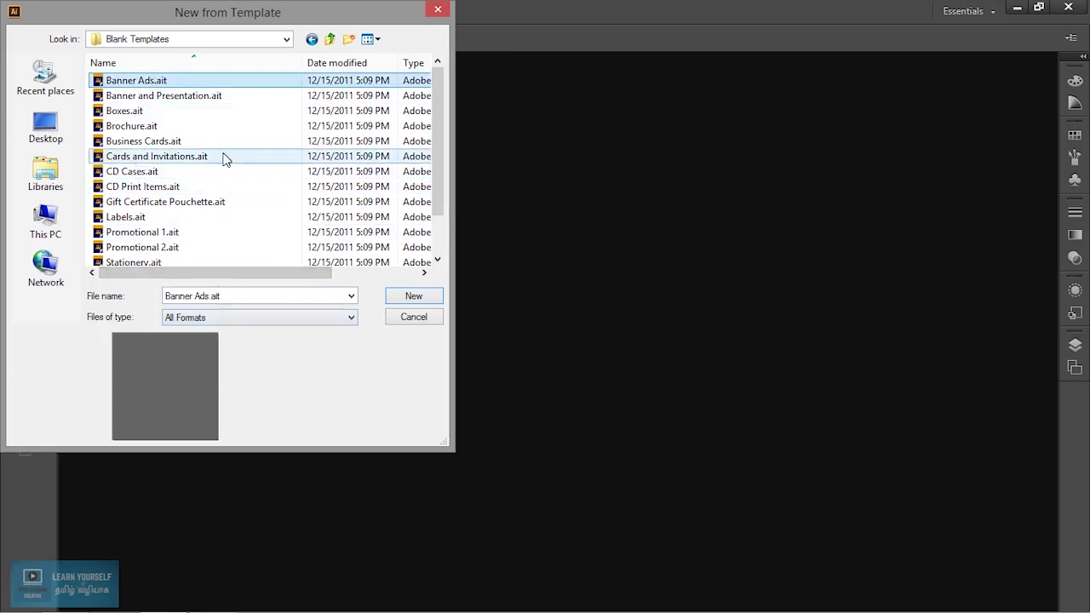
left_click(168, 100)
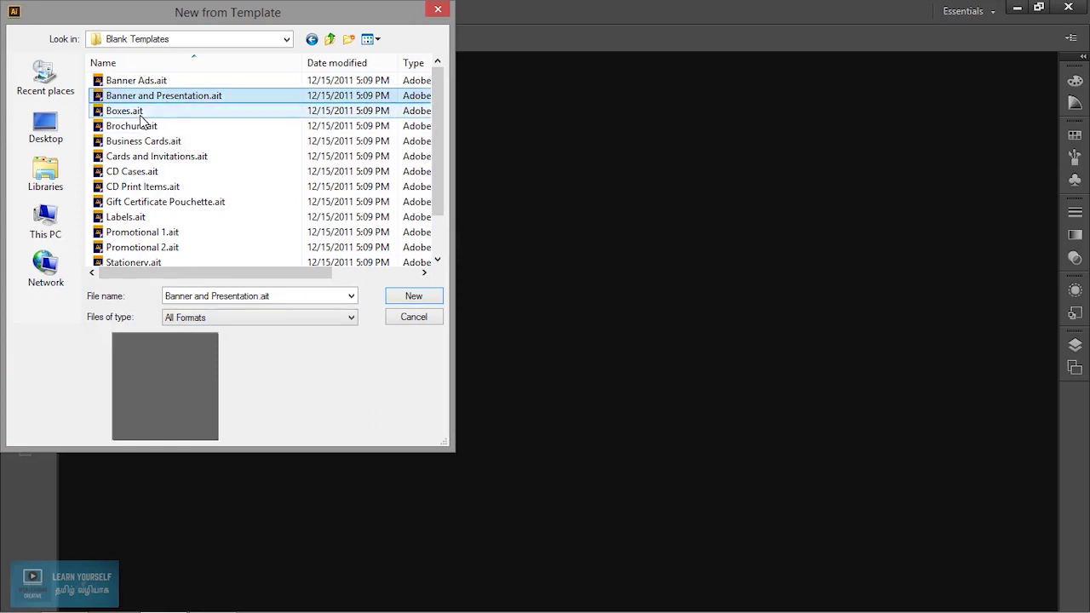
left_click(142, 112)
left_click(137, 132)
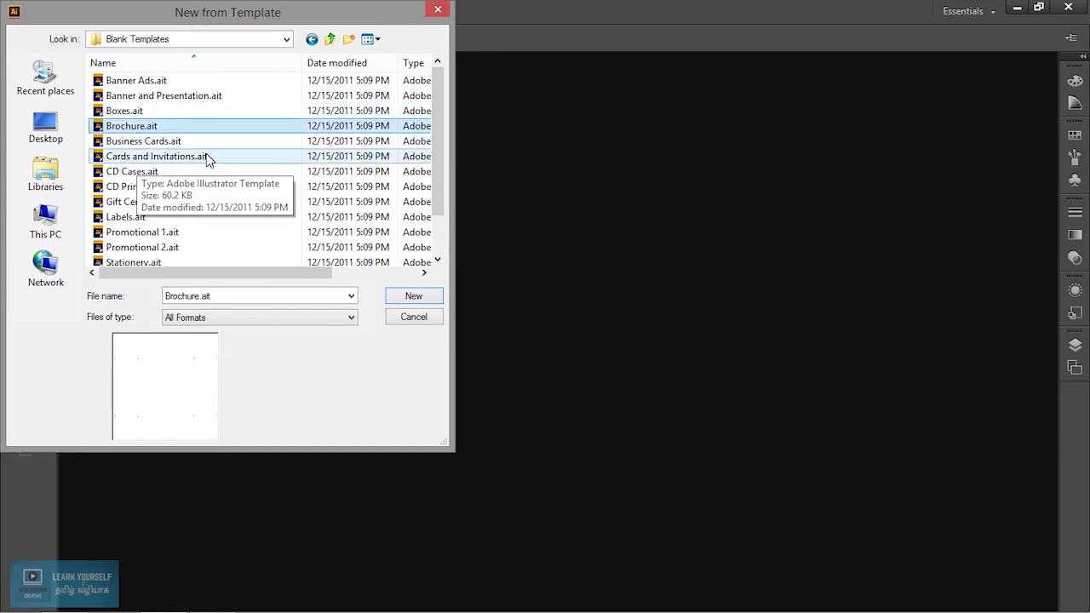
left_click(167, 142)
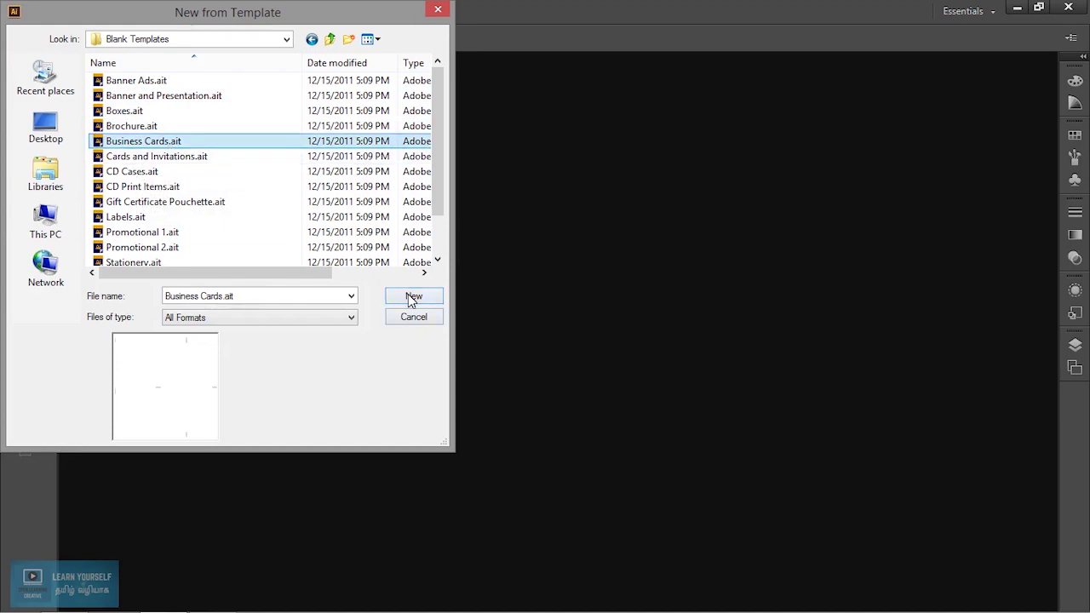
left_click(409, 297)
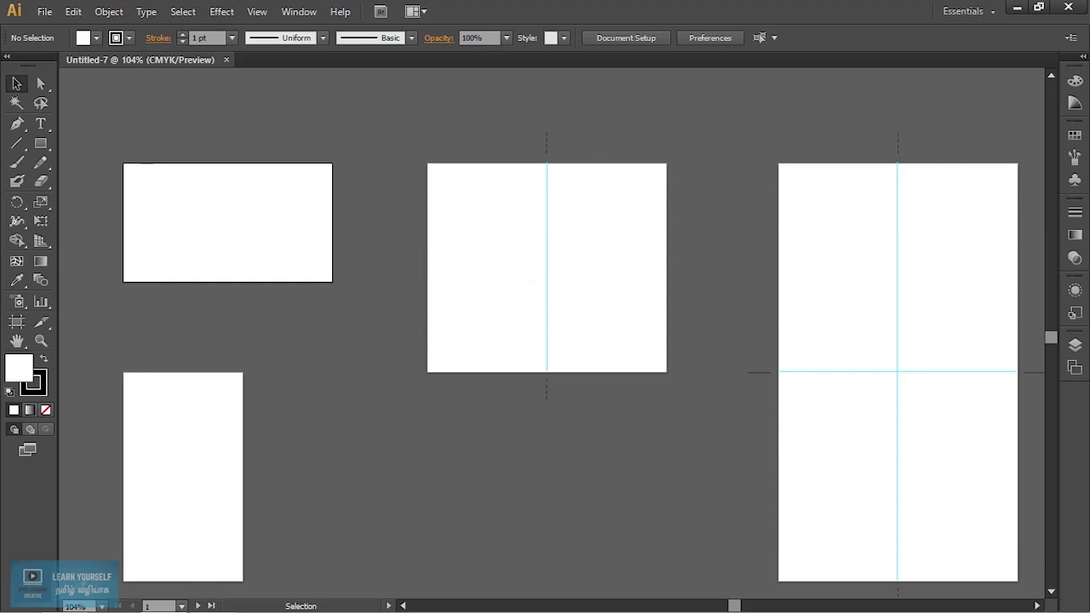
left_click_drag(734, 606, 717, 607)
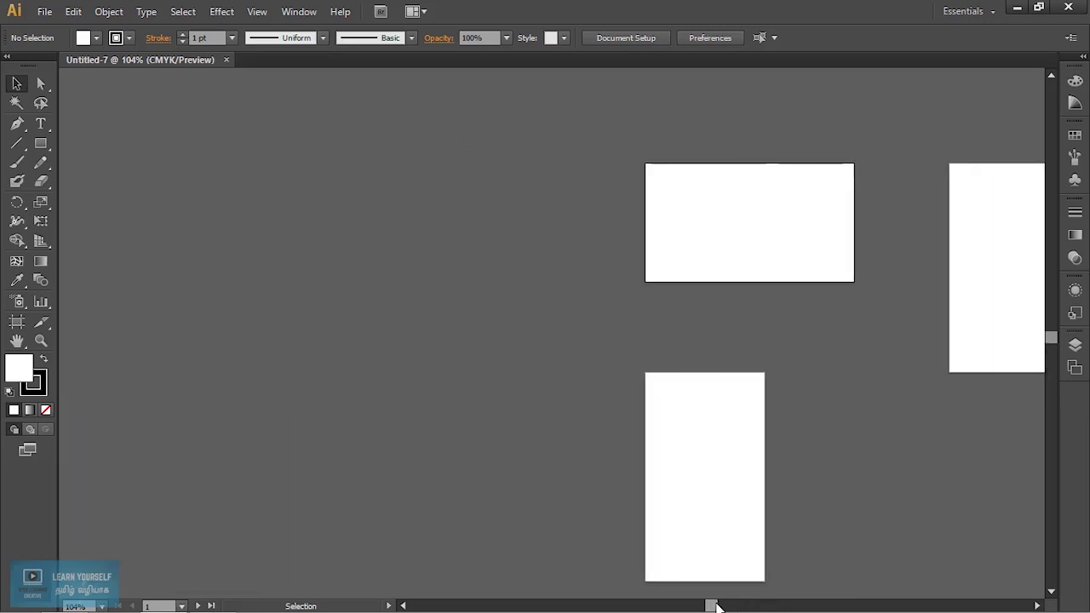
left_click_drag(717, 607, 707, 606)
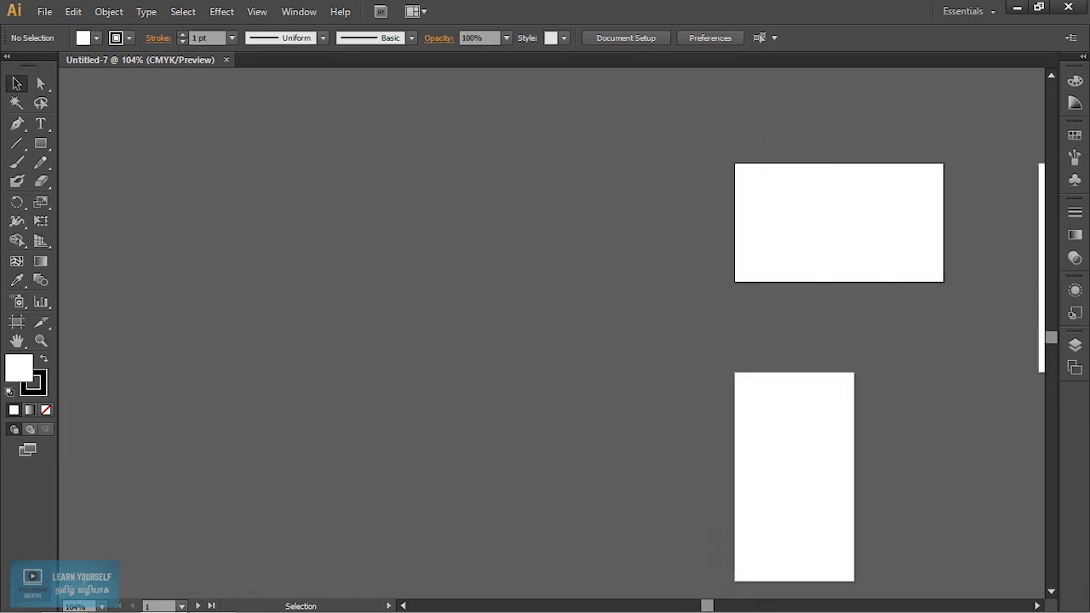
scroll(600, 408, "down", 5)
scroll(600, 408, "up", 2)
left_click_drag(767, 383, 500, 307)
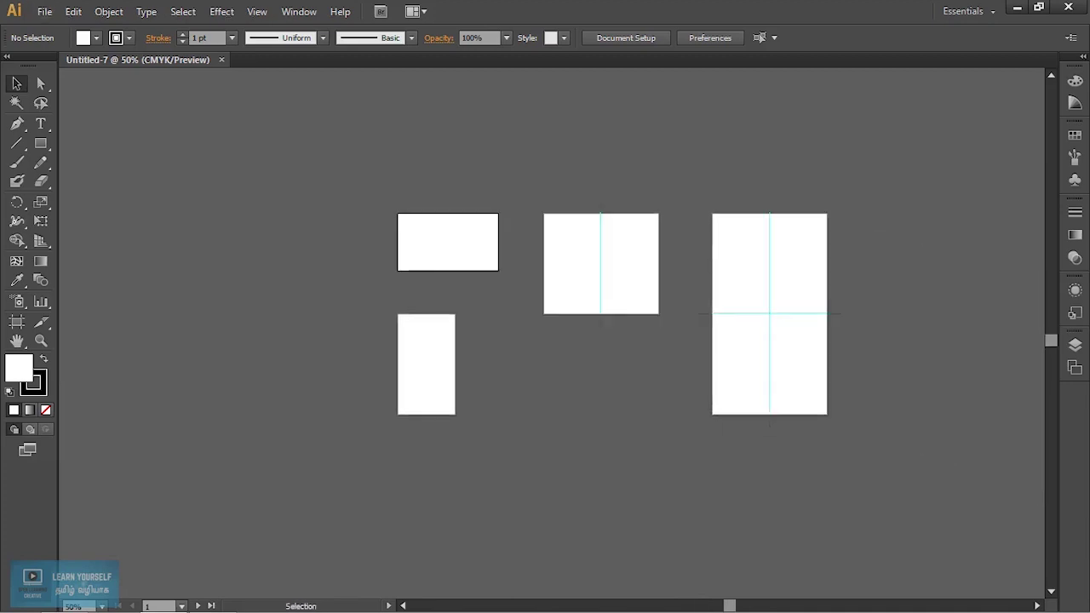
mouse_move(632, 359)
left_mouse_down()
mouse_move(542, 379)
mouse_move(458, 378)
mouse_move(564, 381)
left_mouse_up()
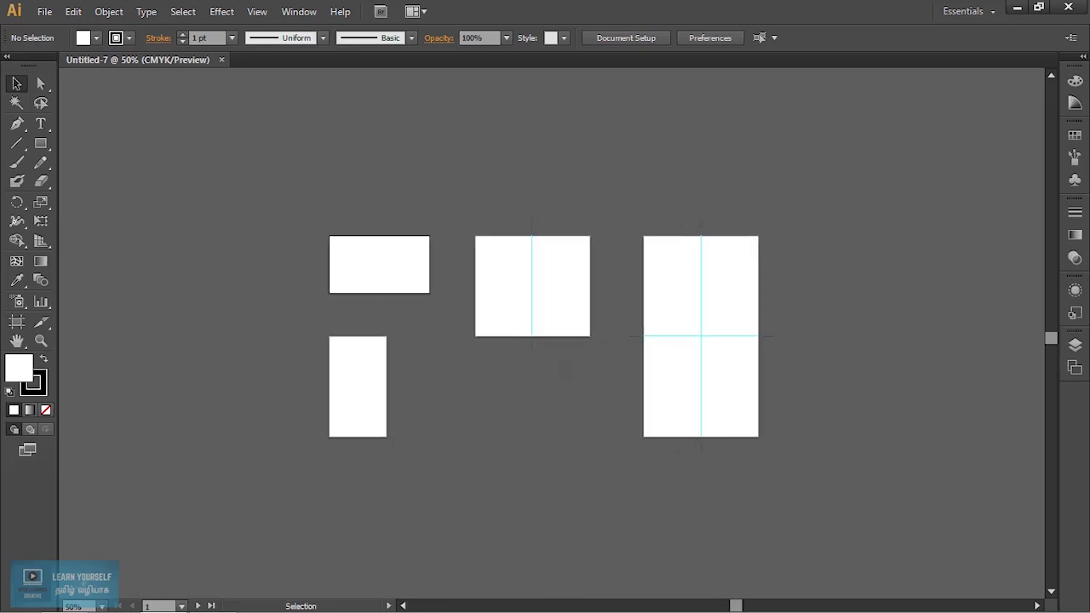
scroll(558, 373, "up", 3)
scroll(558, 372, "down", 2)
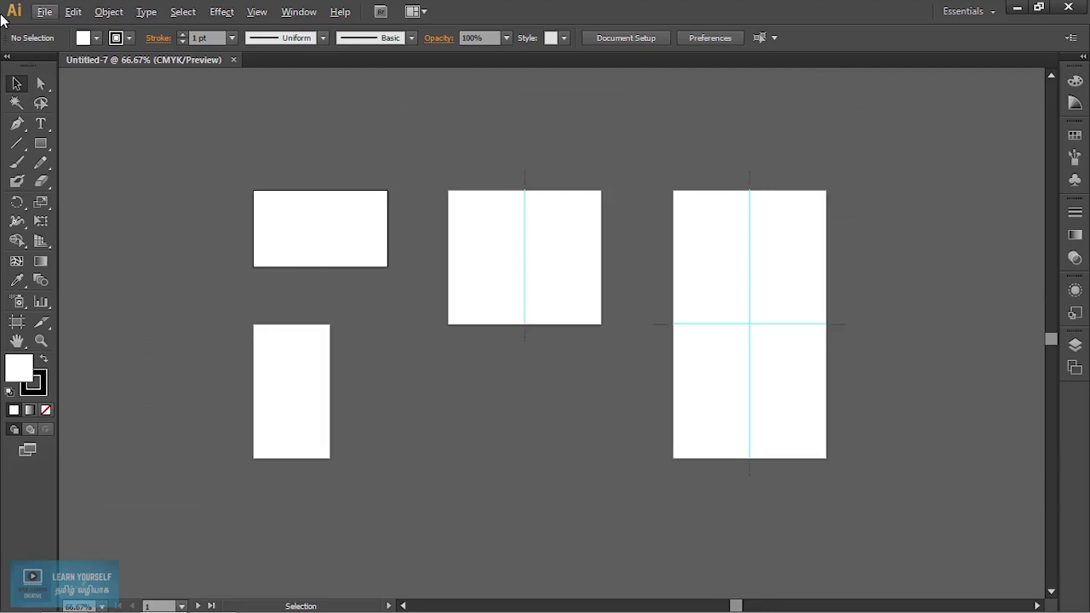
left_click(45, 12)
Step: Create a new document from the Blank Templates Banner and Presentation.ait template
left_click(90, 46)
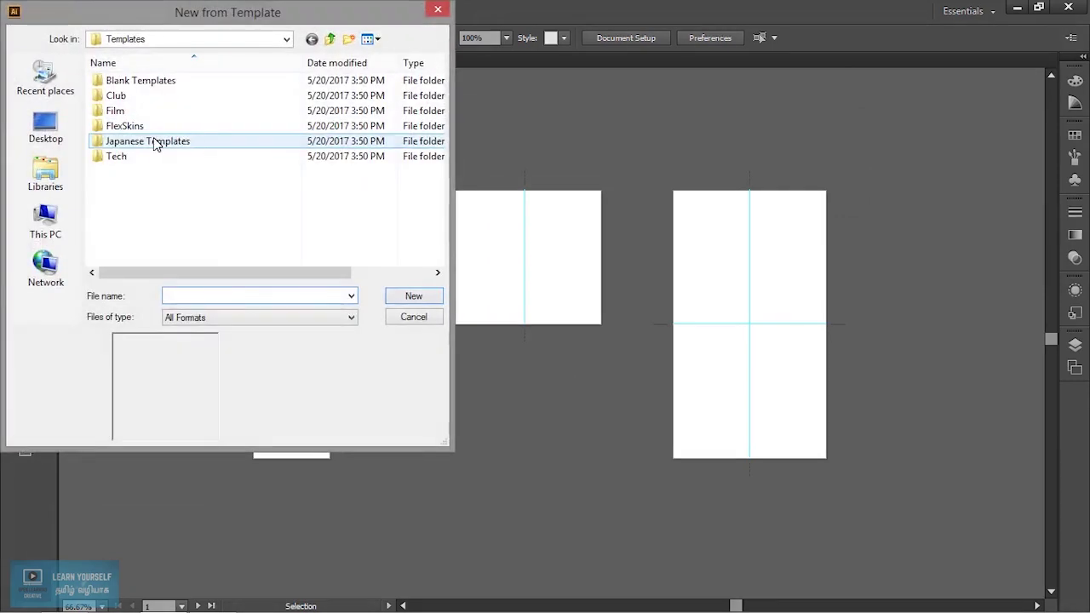
double_click(145, 81)
left_click(141, 81)
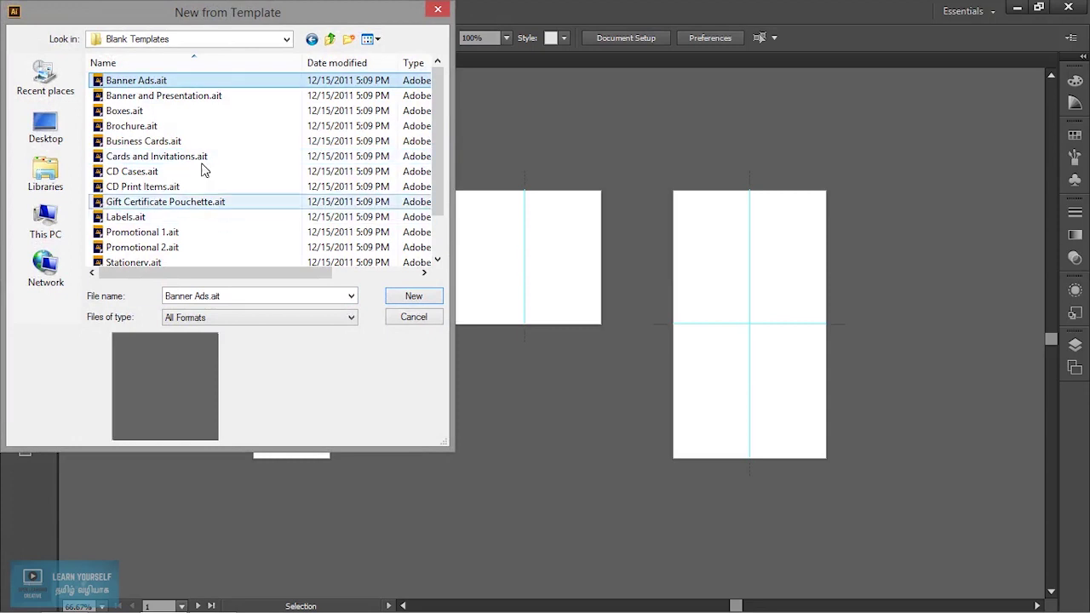
left_click(170, 95)
left_click(397, 296)
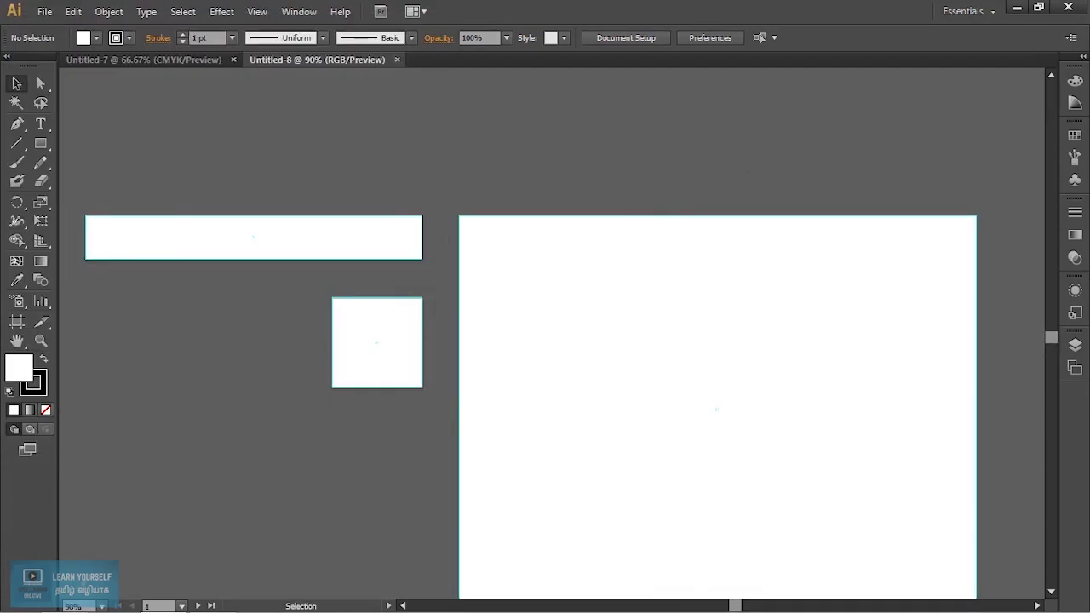
Step: Show the Banner Ad Large, Banner Ad Small and Presentation artboard names with the Artboard tool
scroll(545, 341, "down", 3)
scroll(546, 341, "up", 1)
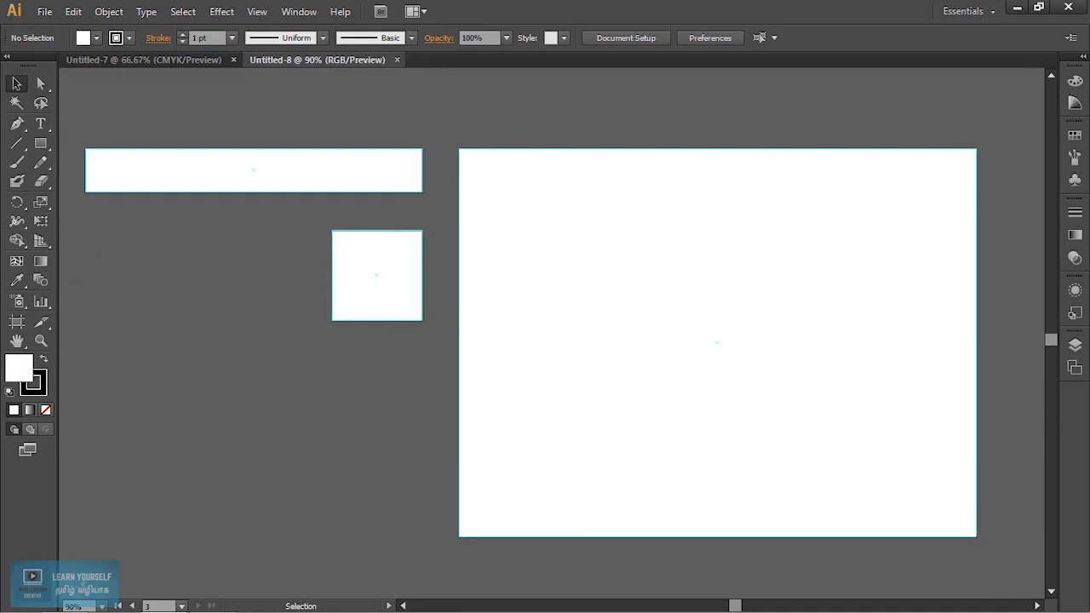
left_click(17, 322)
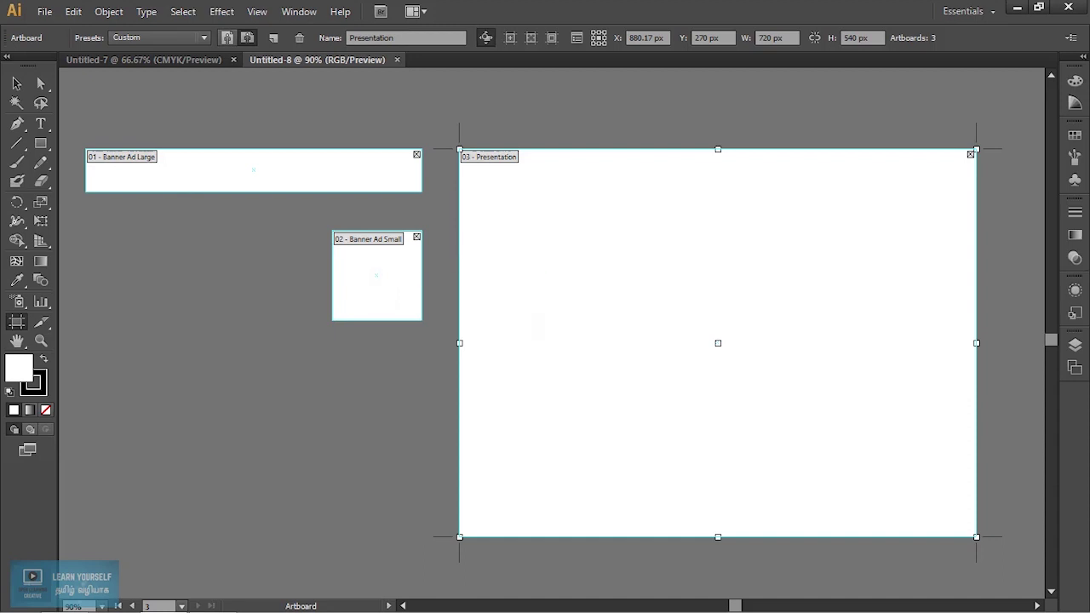
left_click(45, 12)
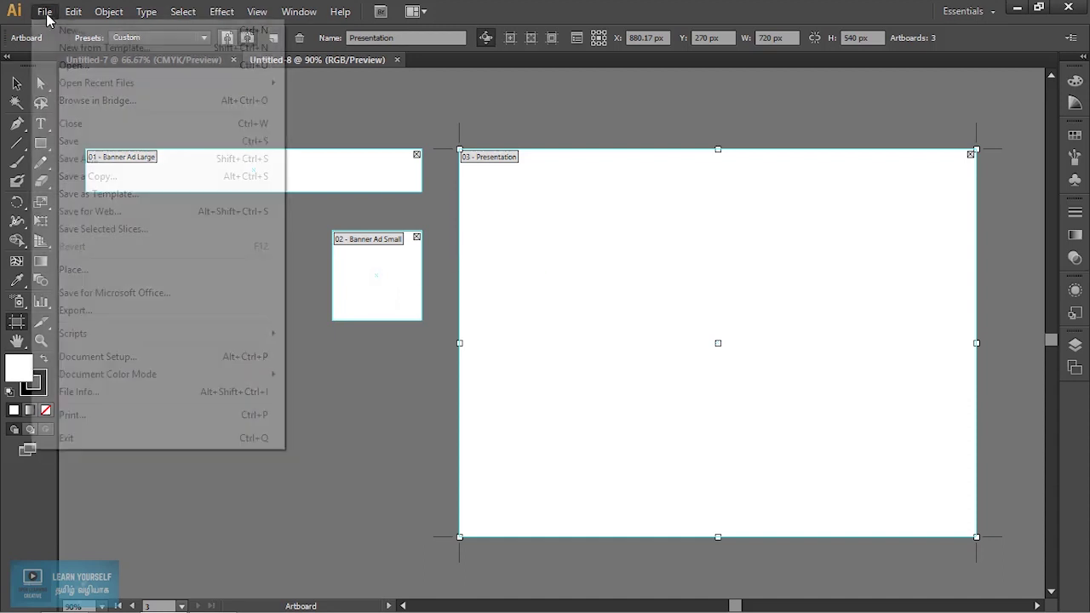
Step: Create a document from CD Cases.ait after previewing CD Print Items, then return to the Selection tool
left_click(81, 49)
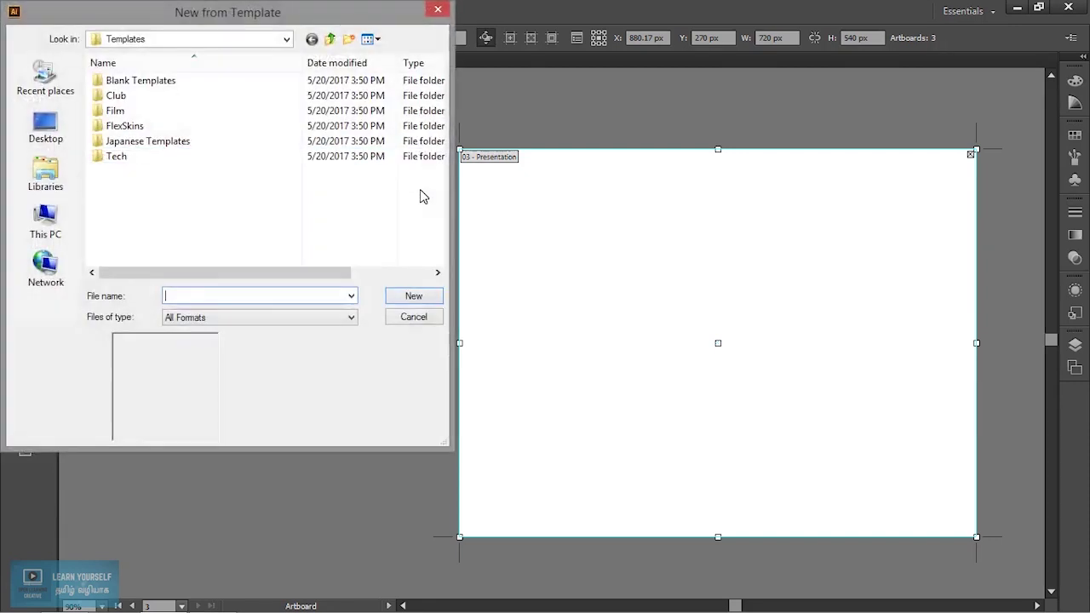
double_click(135, 80)
left_click(147, 141)
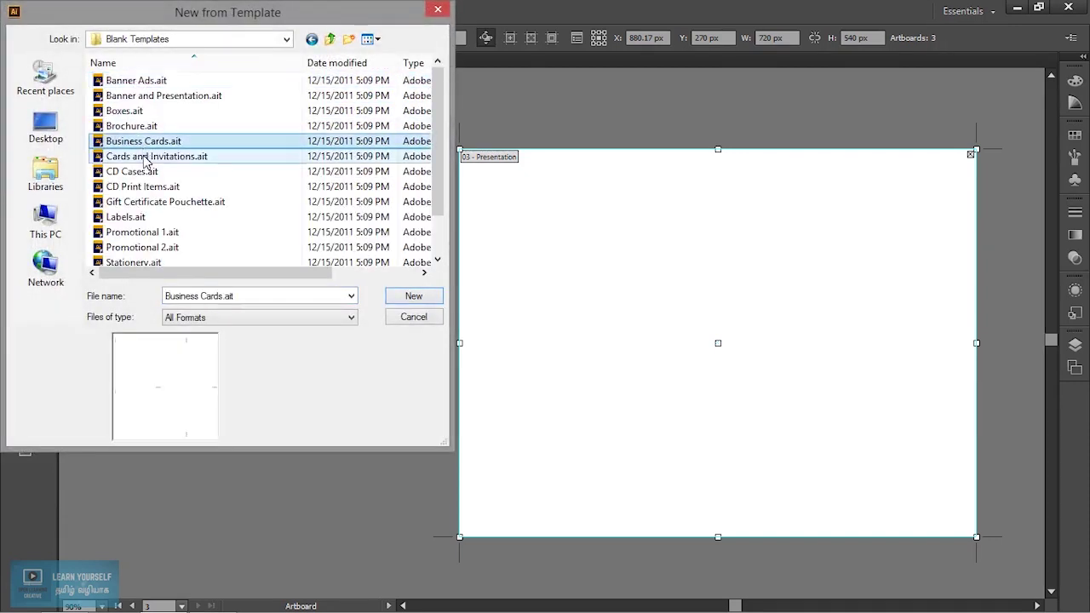
left_click(148, 171)
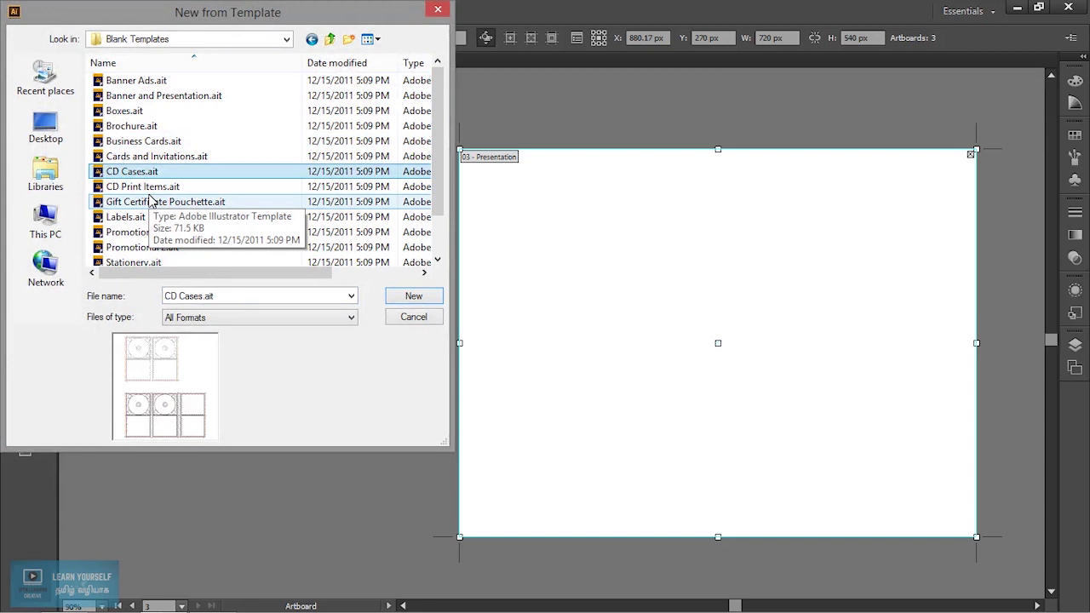
left_click(151, 187)
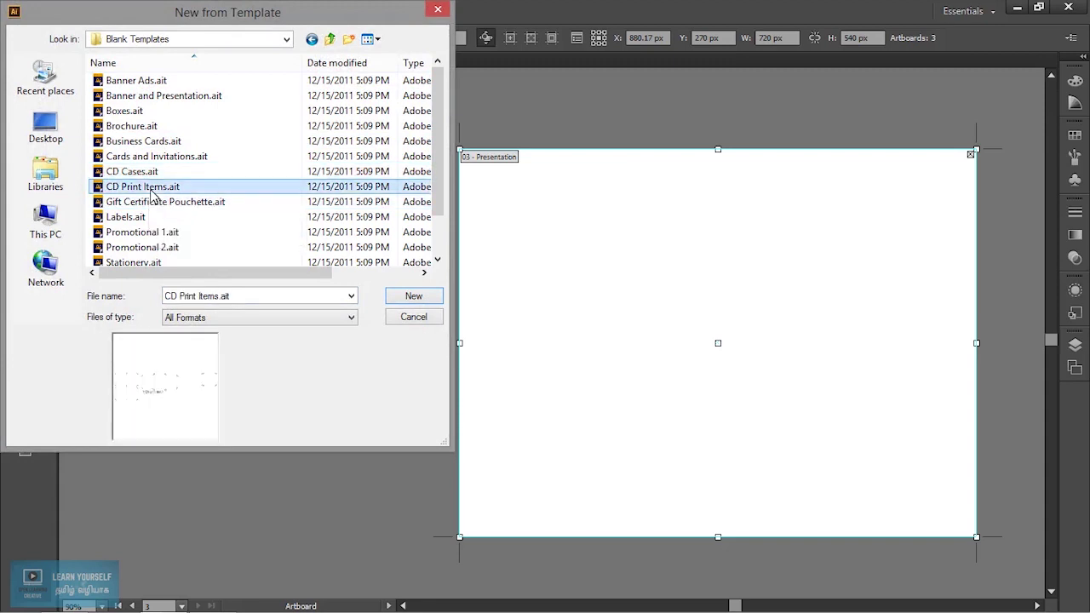
left_click(145, 173)
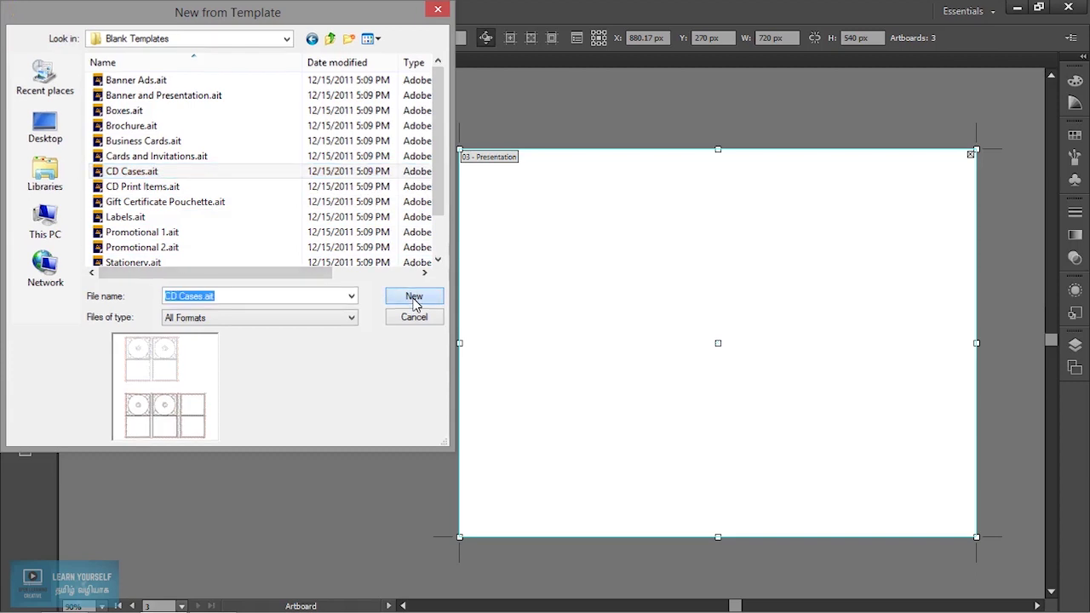
left_click(413, 296)
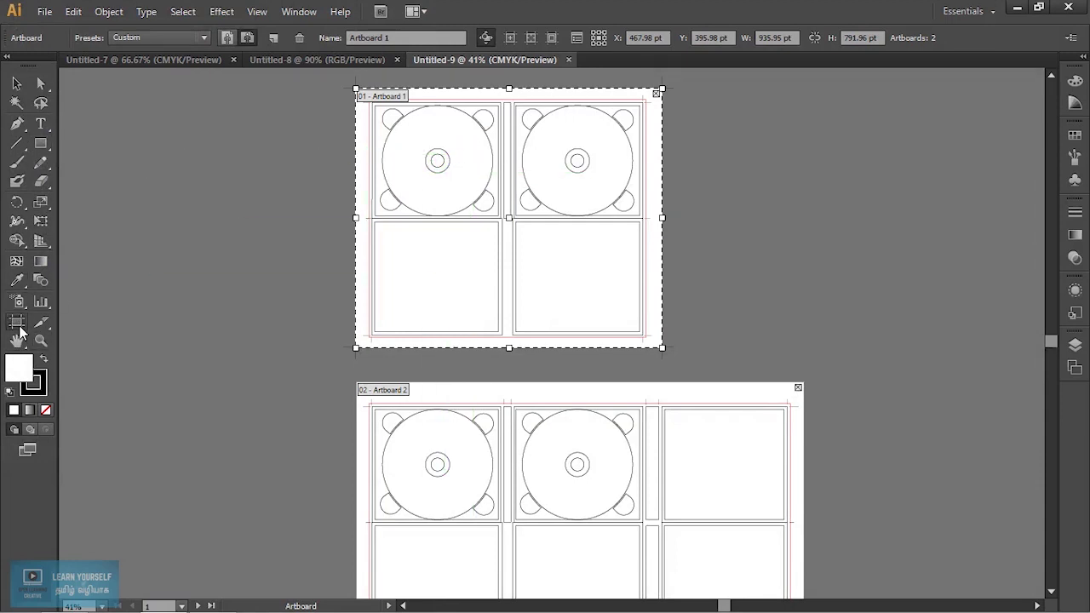
left_click(16, 83)
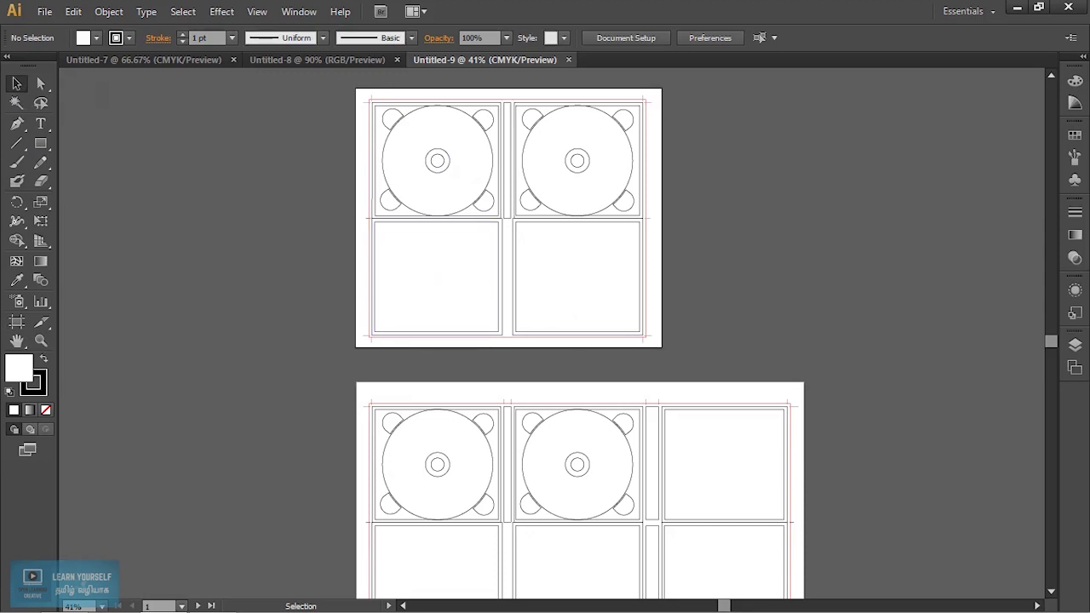
left_click(44, 11)
Step: Create a new document from the Club folder's DVD Screens.ait after previewing Promotional 1
left_click(70, 46)
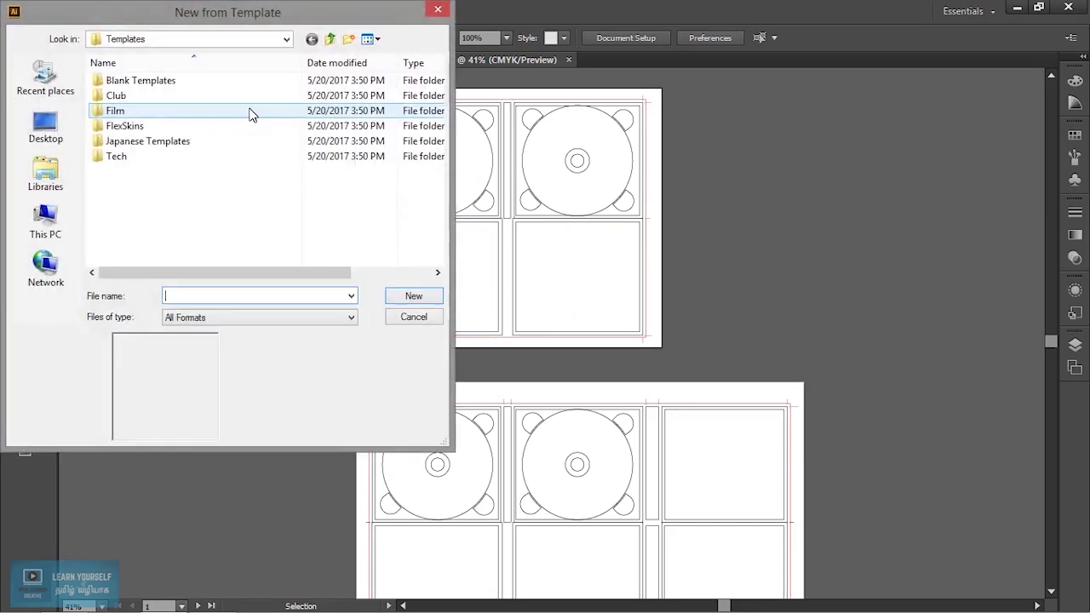
double_click(161, 99)
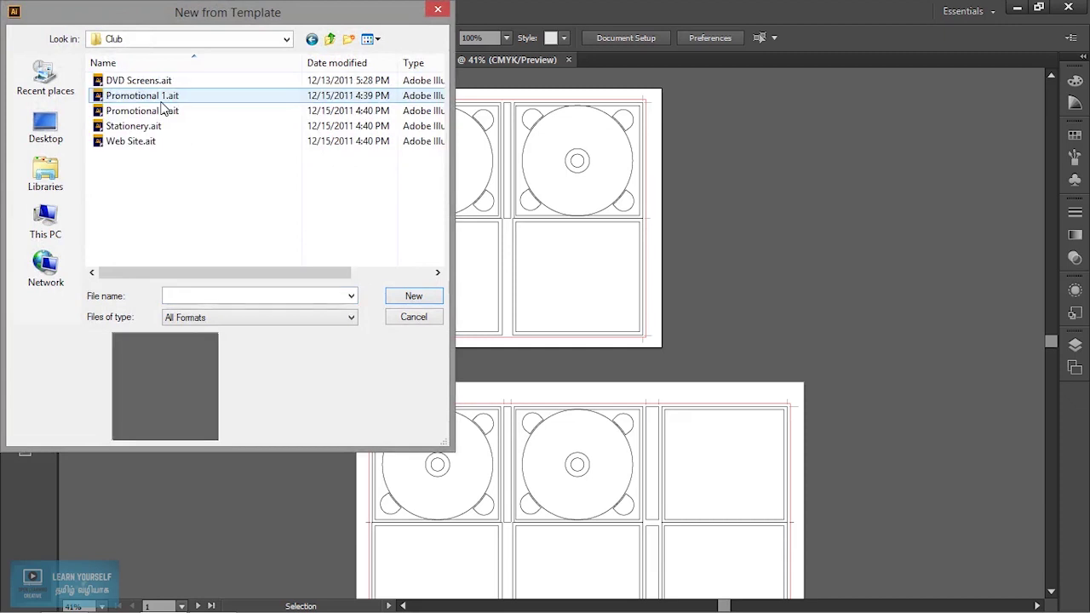
left_click(160, 83)
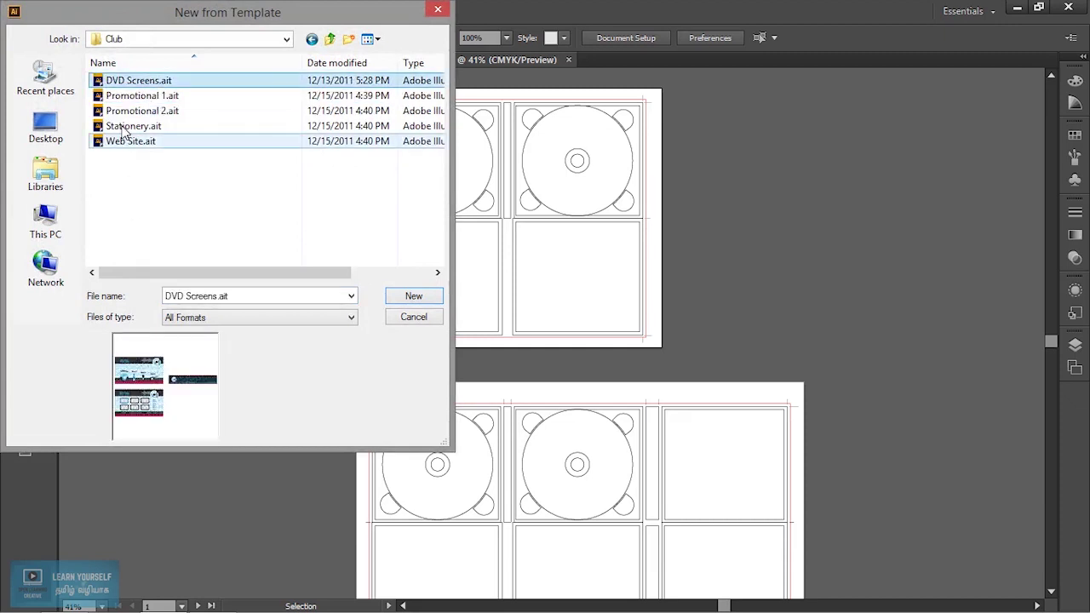
left_click(166, 98)
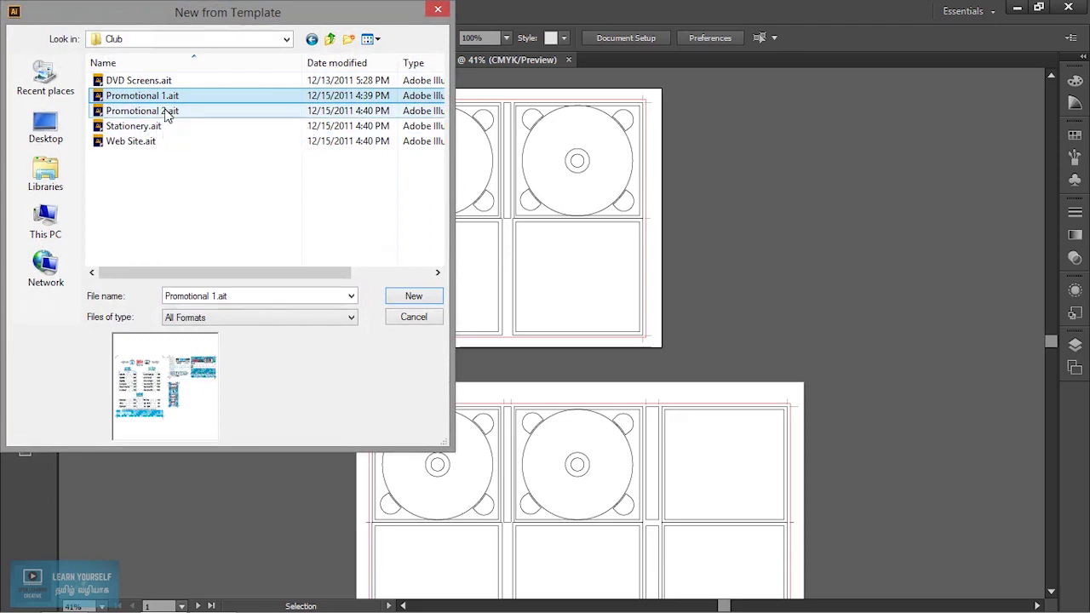
left_click(139, 80)
left_click(414, 296)
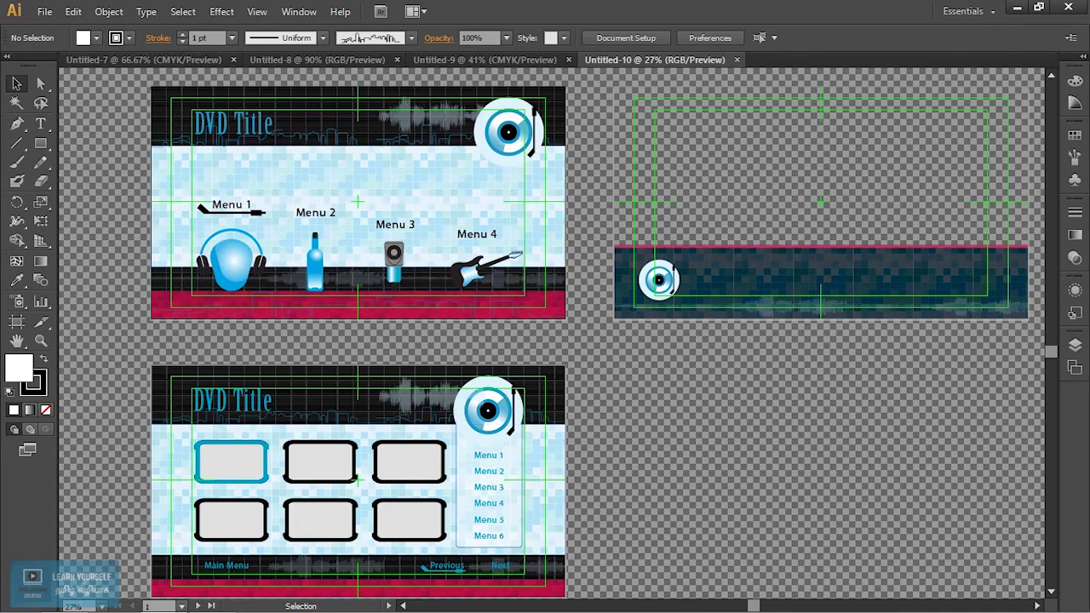
left_click(44, 11)
Step: Create a new document from the Club Promotional 1.ait template and scroll through its menu
left_click(68, 46)
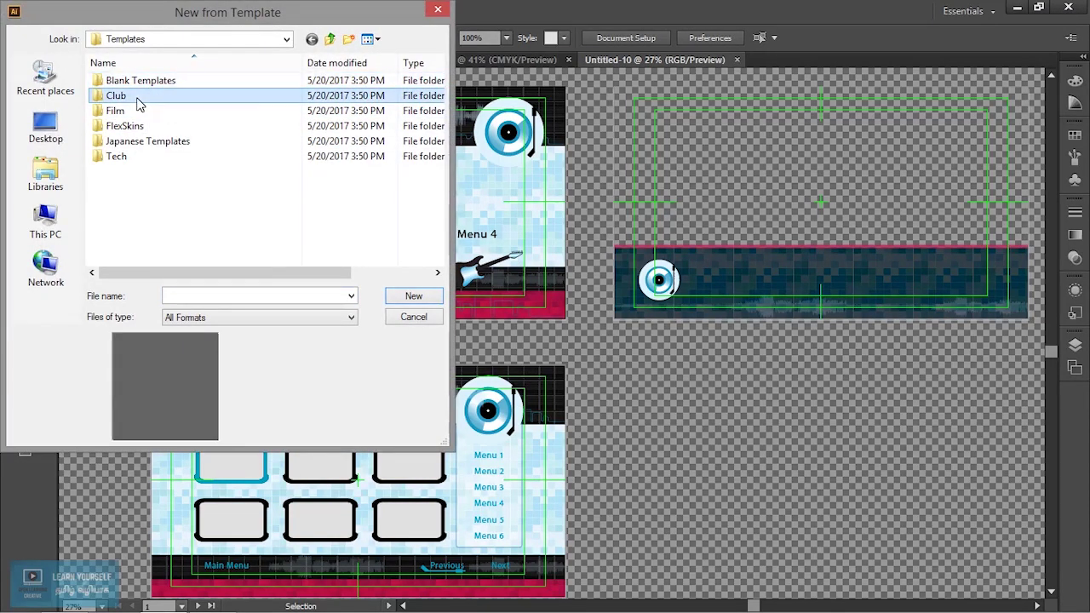
double_click(137, 96)
left_click(139, 96)
left_click(410, 298)
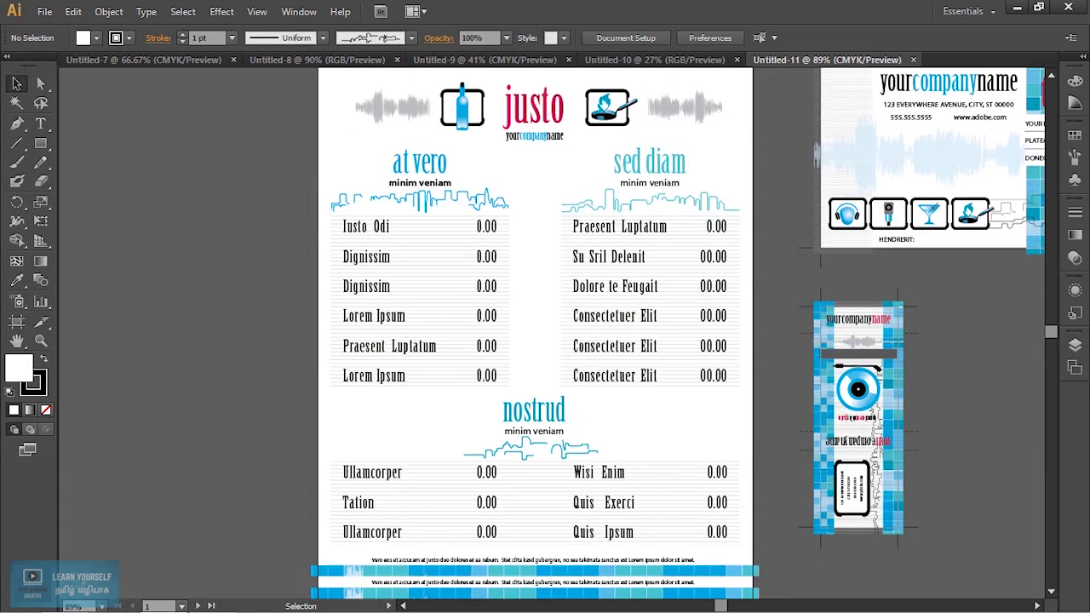
scroll(535, 341, "down", 3)
scroll(535, 341, "up", 3)
left_click(44, 12)
left_click(85, 46)
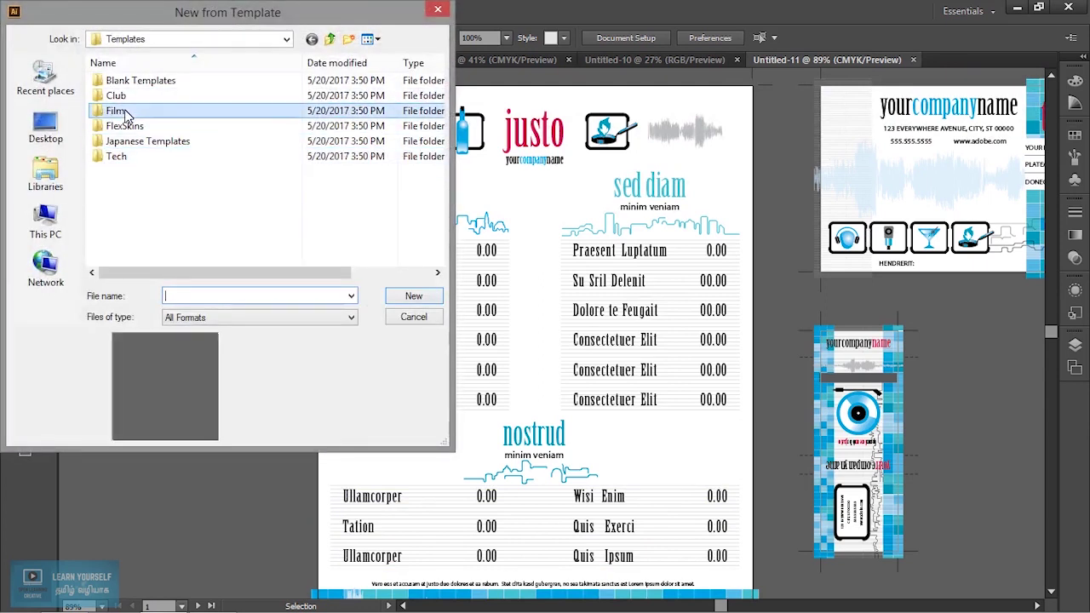
Step: Create a new document from the Film folder's DVD Screens.ait template
double_click(118, 111)
left_click(128, 96)
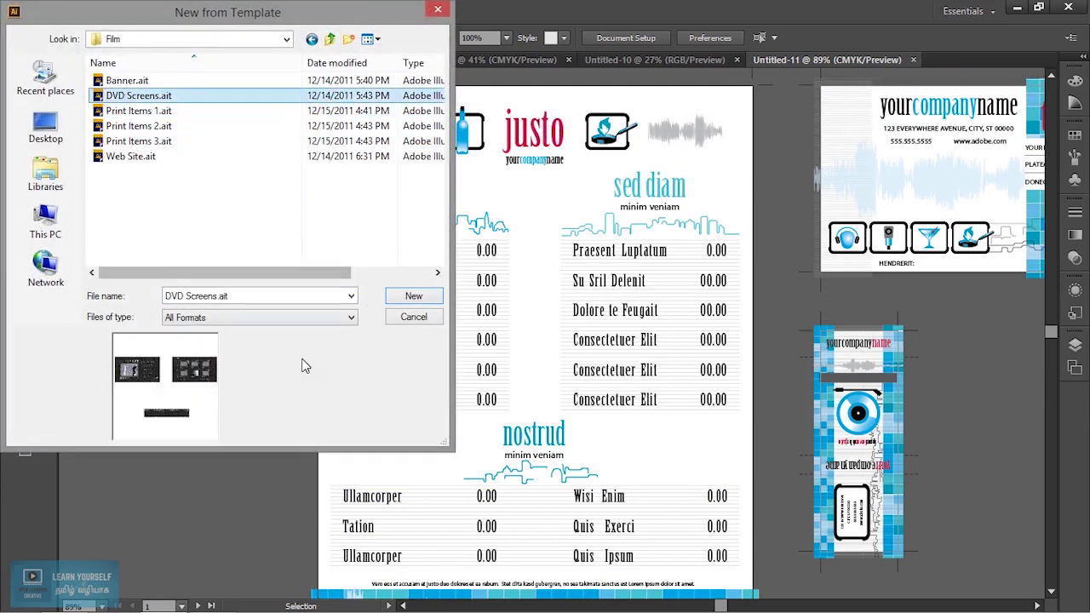
left_click(426, 299)
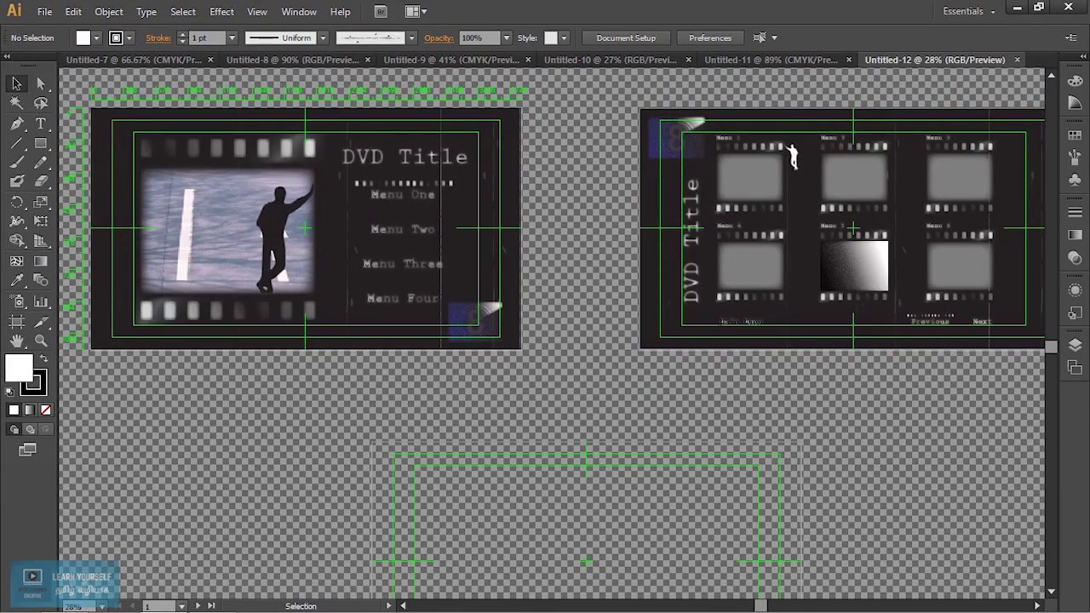
left_click(47, 11)
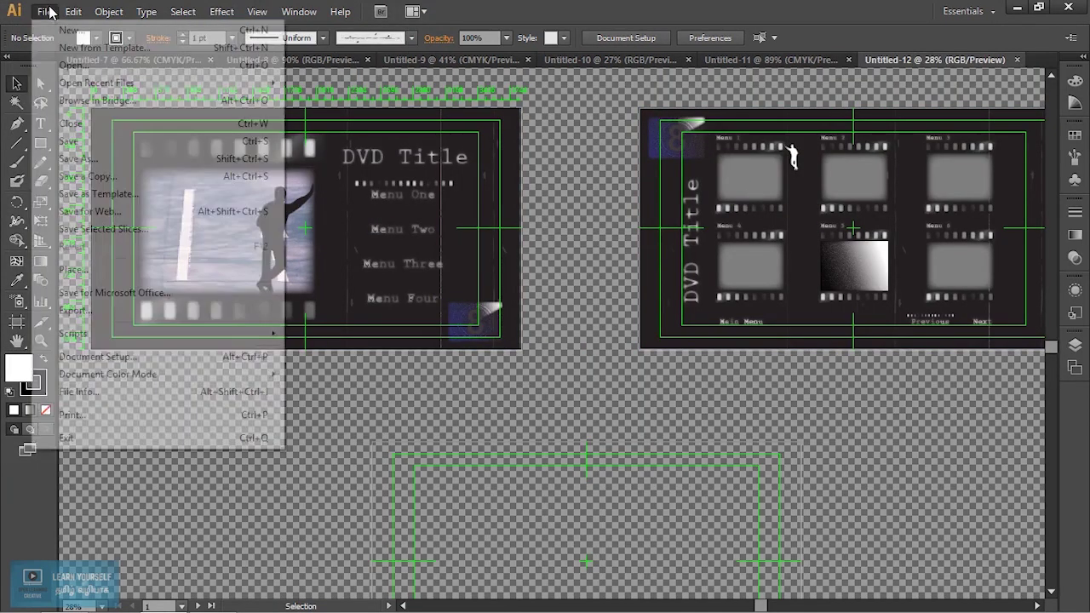
Step: Create a new document from flex_skins.ait in the FlexSkins templates folder
left_click(93, 48)
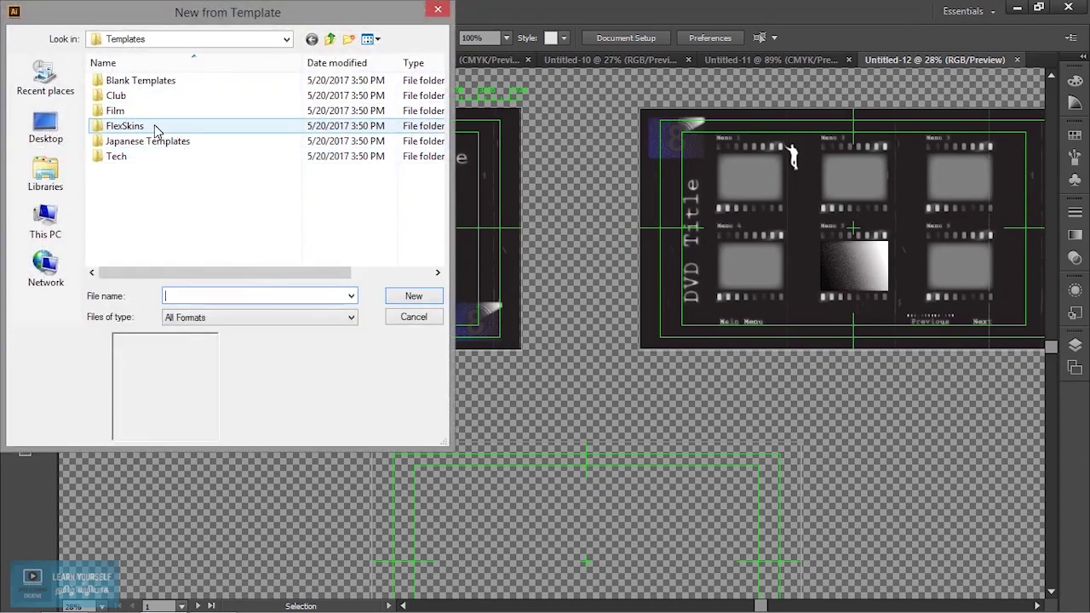
left_click(154, 129)
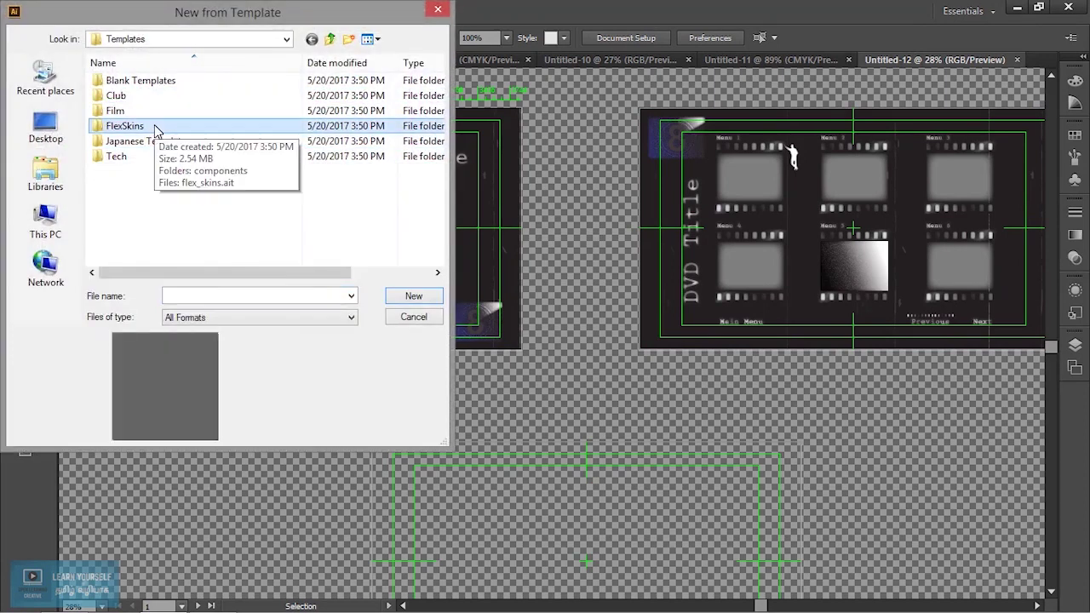
double_click(152, 129)
left_click(141, 99)
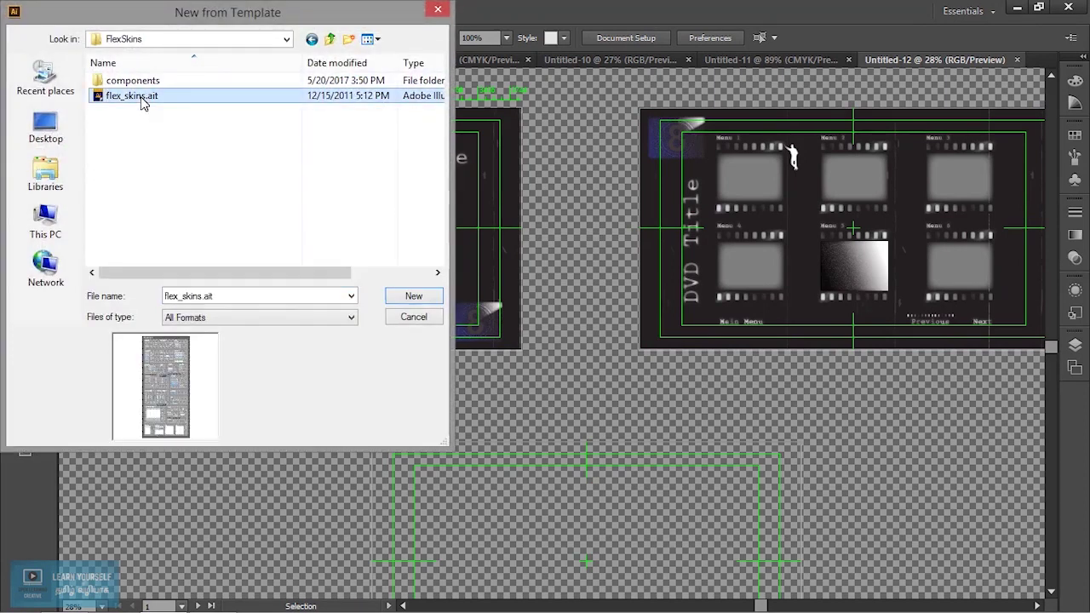
left_click(414, 295)
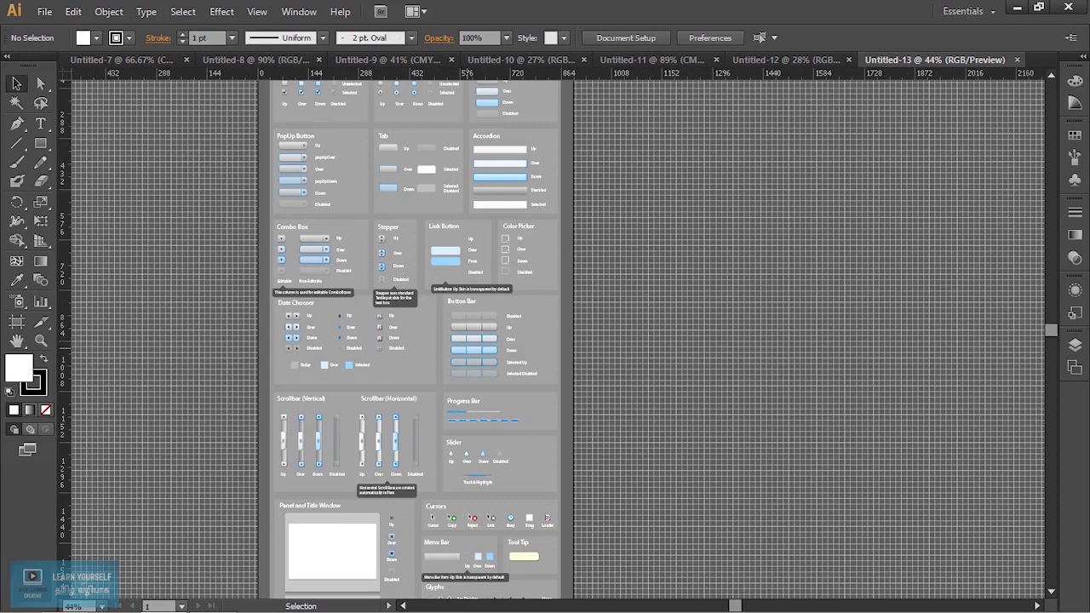
Step: Zoom the Flex skins sheet to 150% around the Combo Box, Stepper and Link Button skins
scroll(462, 351, "up", 4)
scroll(545, 341, "down", 2)
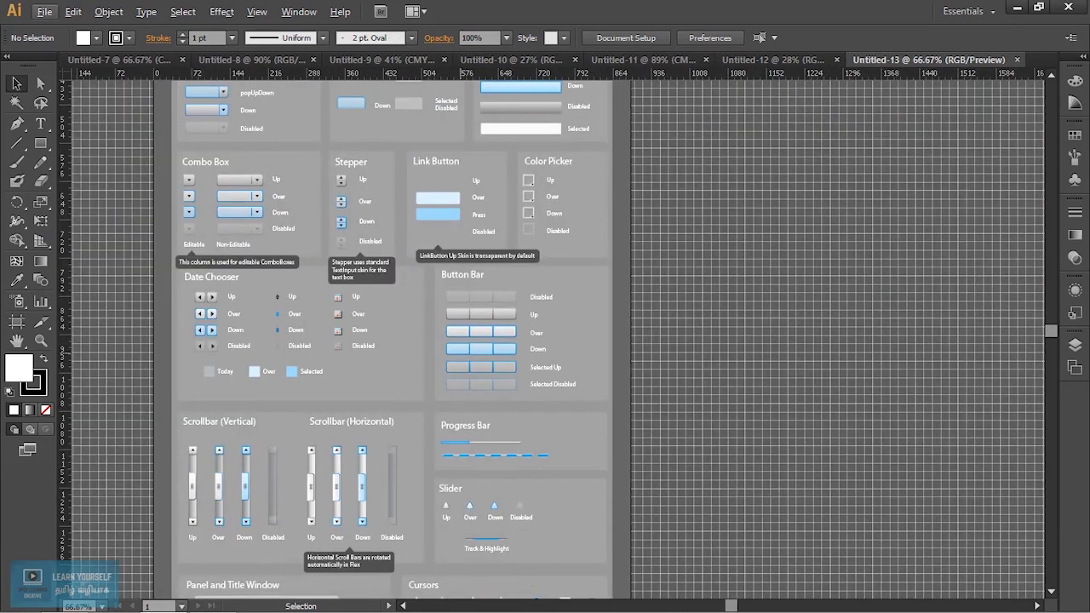
scroll(545, 341, "up", 2)
scroll(545, 341, "up", 2)
scroll(347, 385, "up", 2)
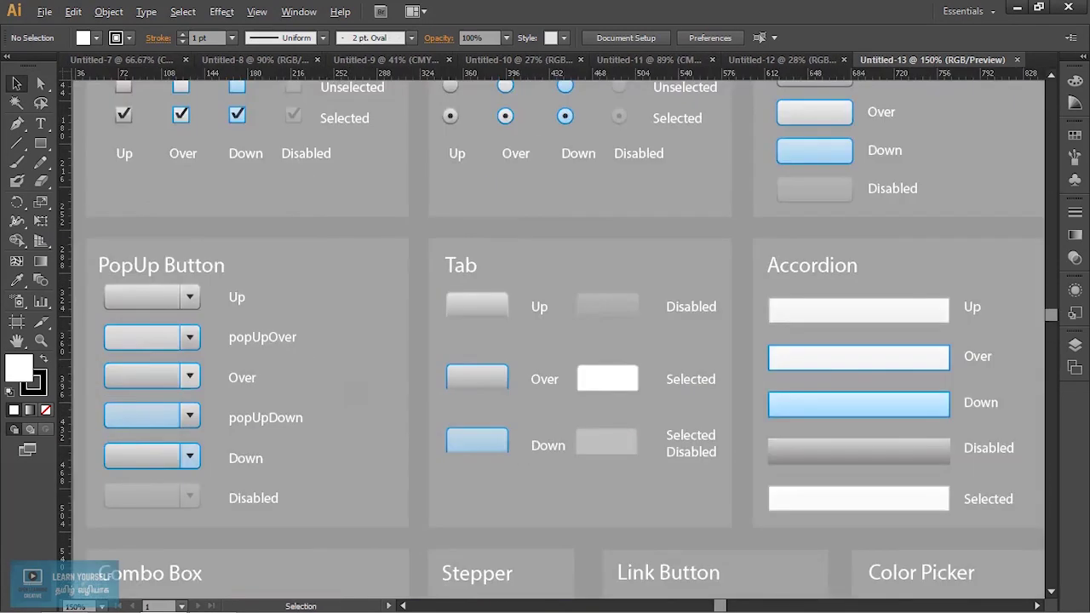
scroll(545, 341, "up", 3)
scroll(545, 341, "down", 2)
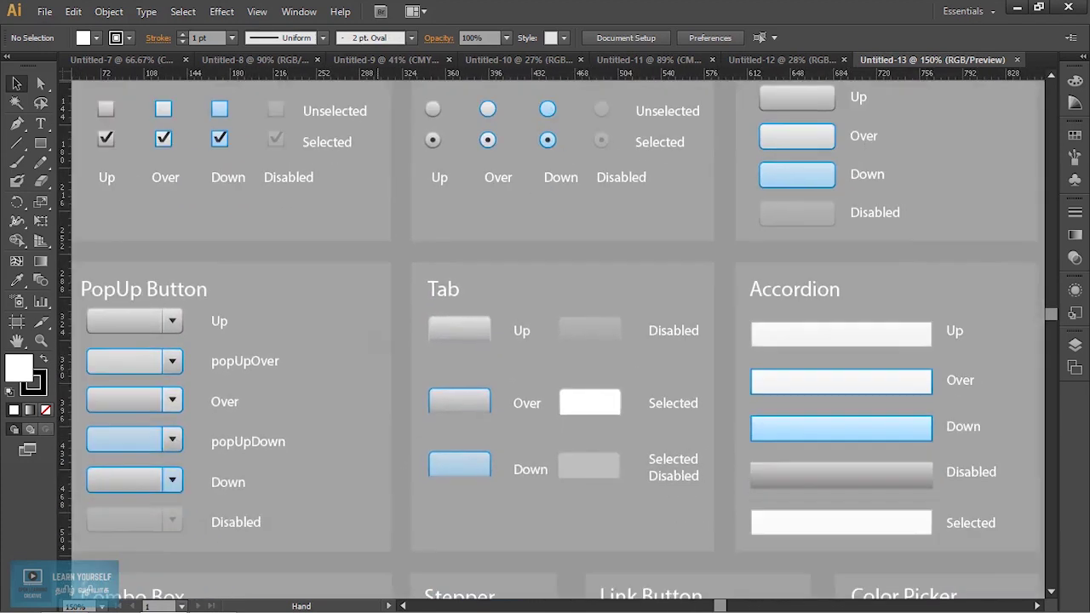
scroll(545, 340, "down", 4)
scroll(545, 341, "down", 3)
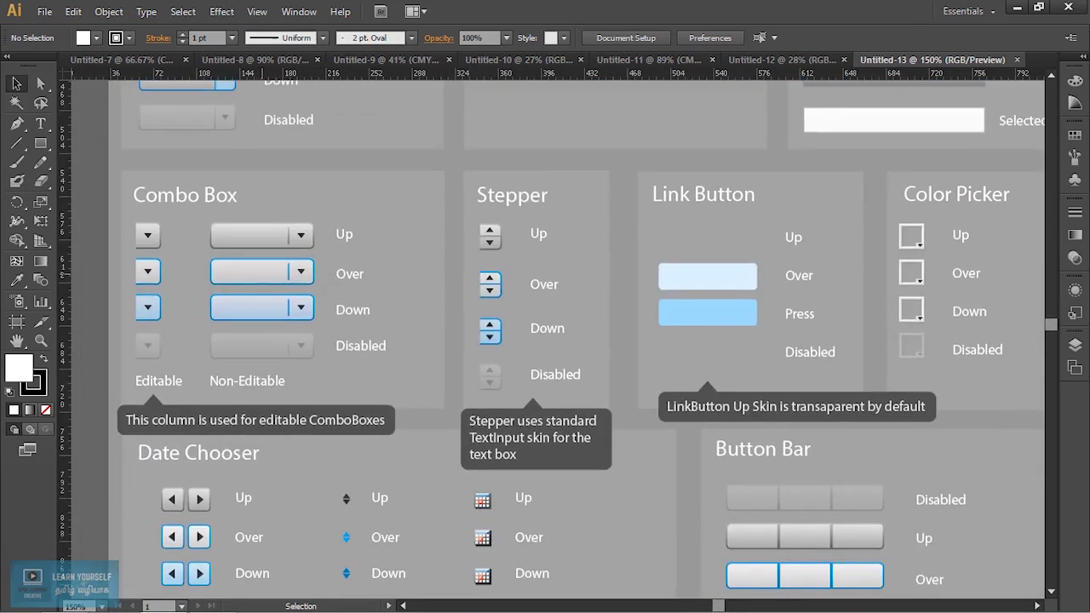
Step: Cancel editing the combo box symbol, expand the symbols layer and select TextArea_focusSkin
double_click(261, 274)
left_click(702, 337)
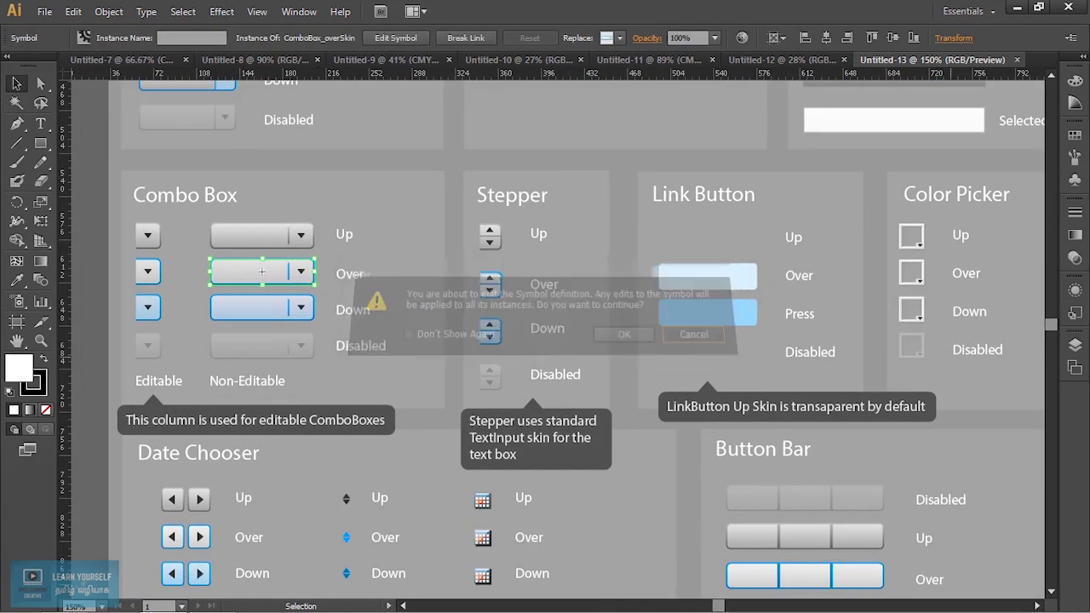
left_click(1075, 345)
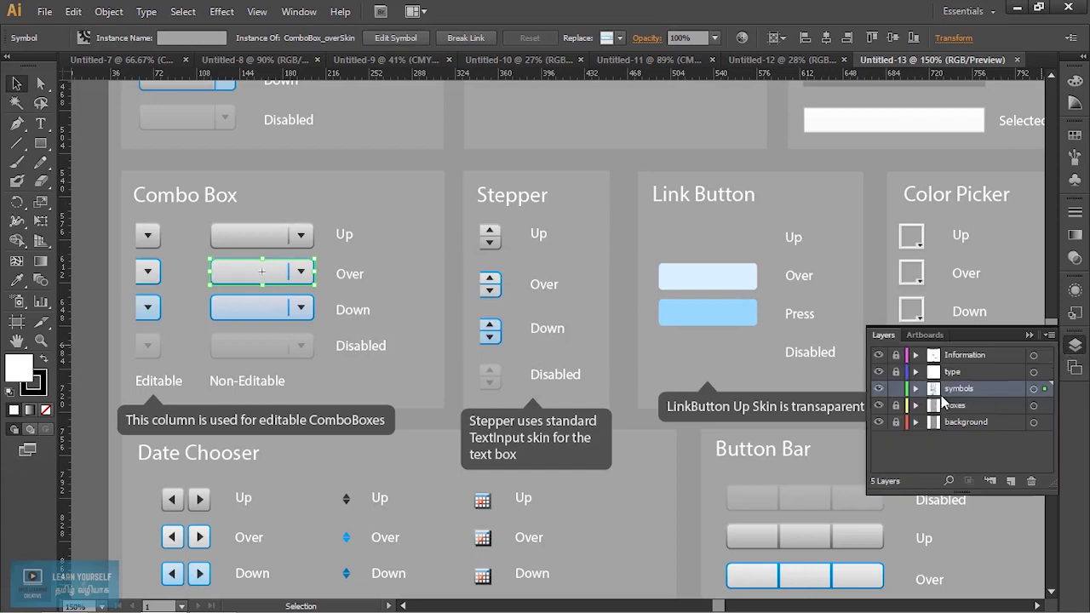
left_click(915, 389)
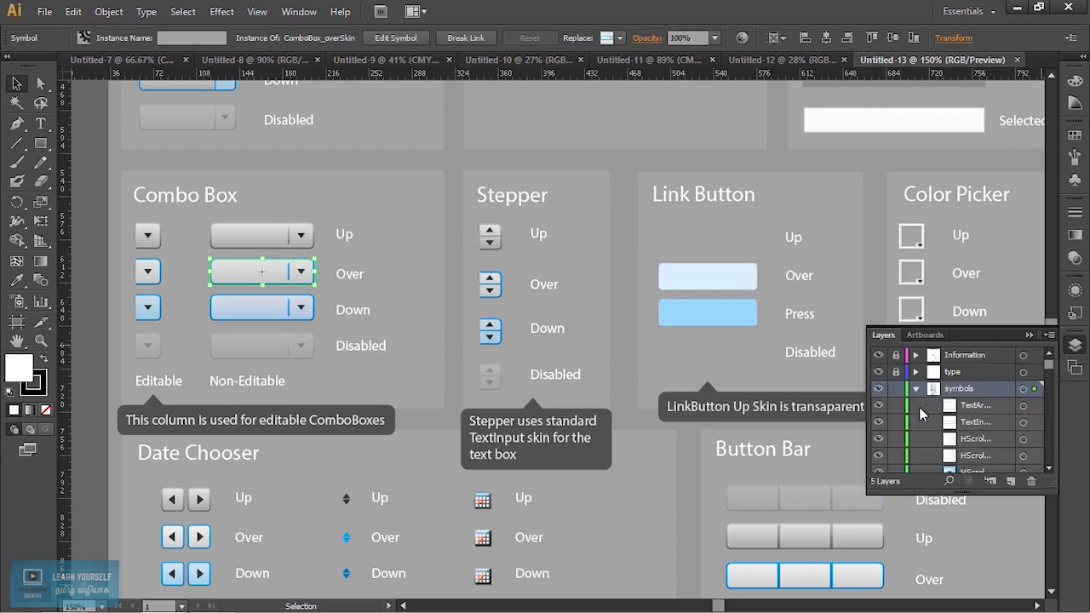
left_click(967, 407)
left_click(1023, 405)
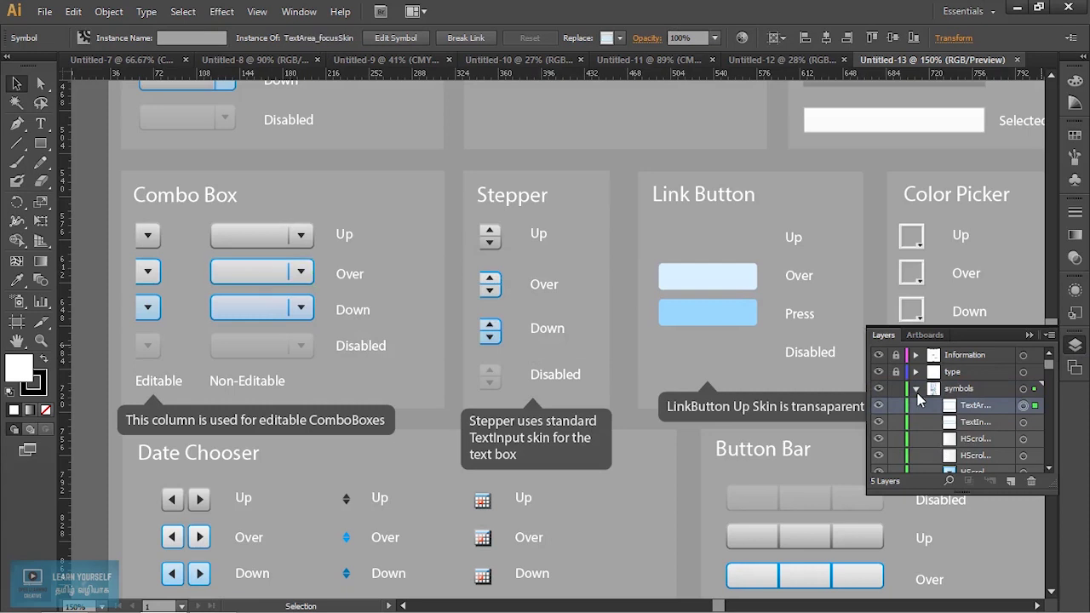
Step: Move the non-editable Up combo box above the Combo Box heading
left_click(261, 235)
left_click_drag(261, 235, 341, 152)
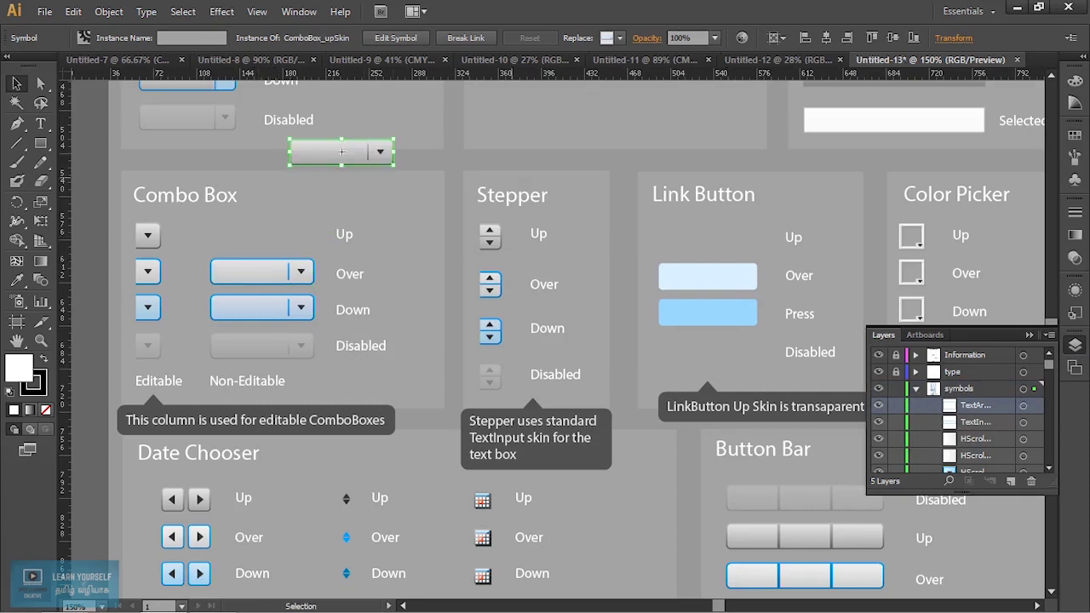
scroll(342, 152, "down", 2)
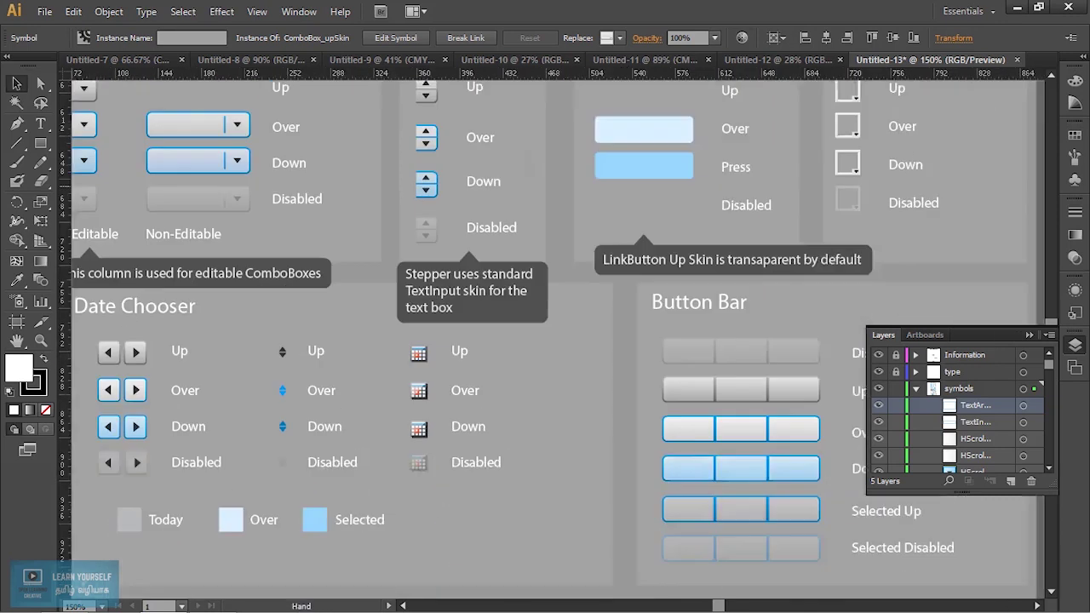
scroll(341, 151, "down", 2)
scroll(342, 151, "down", 2)
scroll(341, 151, "down", 2)
scroll(545, 341, "down", 2)
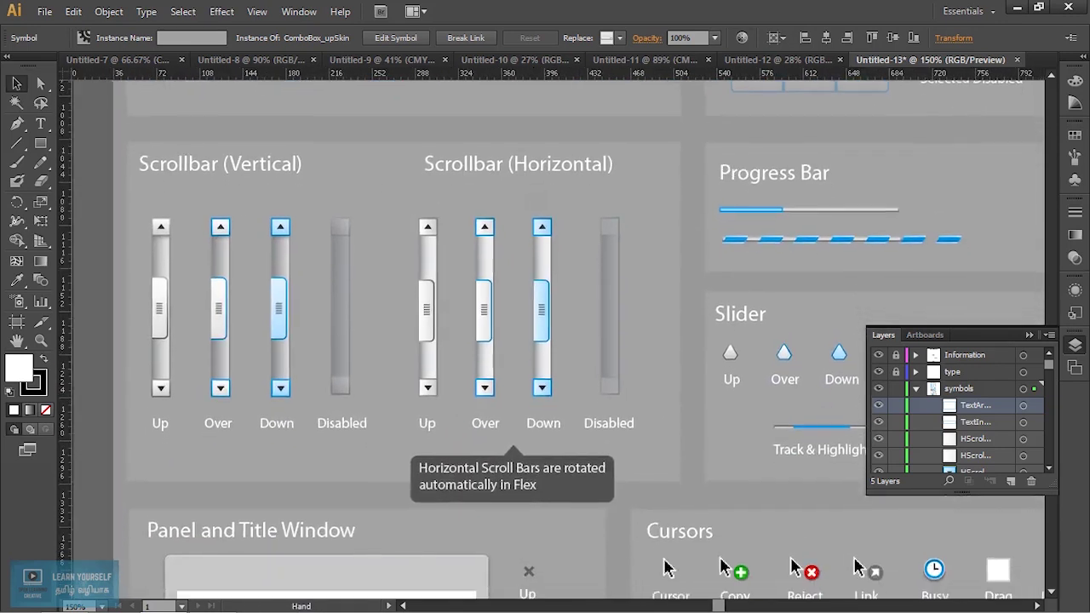
scroll(545, 341, "down", 3)
scroll(545, 340, "right", 3)
scroll(545, 341, "down", 2)
Step: Pan across the Cursors, Menu Bar, Data Grid, Text Input and List skins, back to Combo Box
mouse_move(545, 341)
left_mouse_down()
mouse_move(496, 287)
mouse_move(399, 278)
left_mouse_up()
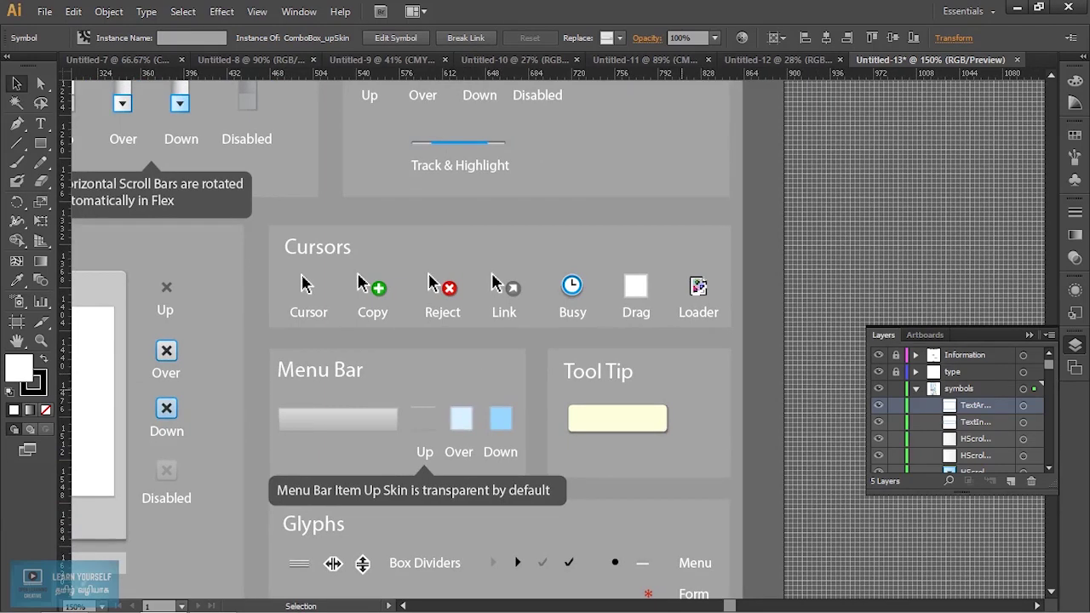
left_click_drag(545, 341, 673, 219)
mouse_move(545, 341)
left_mouse_down()
mouse_move(758, 190)
mouse_move(434, 92)
mouse_move(473, 525)
left_mouse_up()
mouse_move(545, 306)
left_mouse_down()
mouse_move(601, 580)
mouse_move(558, 520)
left_mouse_up()
left_click_drag(545, 171, 579, 528)
left_click_drag(545, 340, 555, 531)
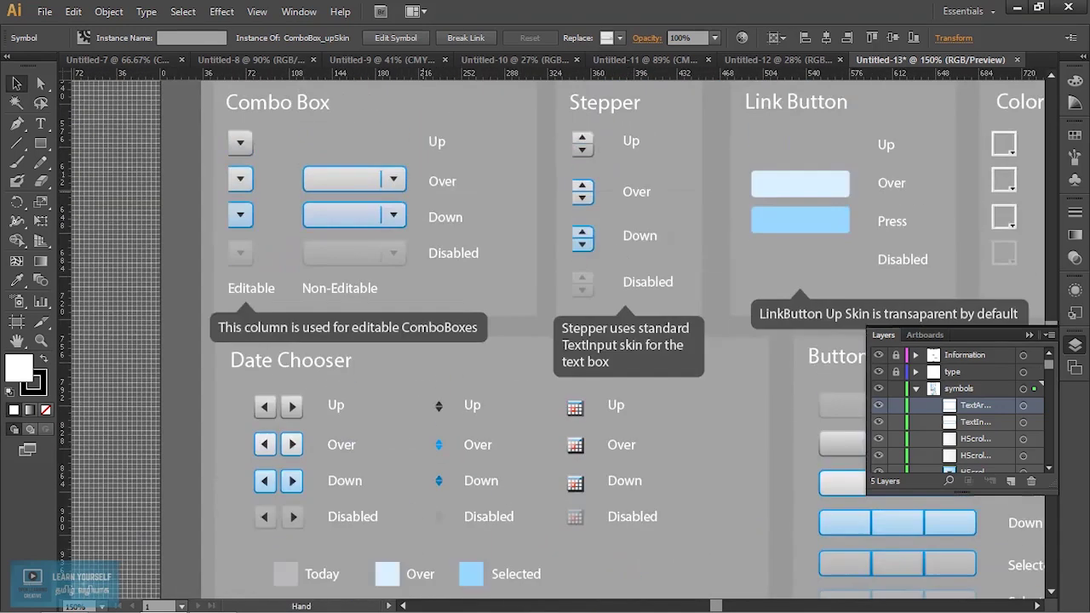
Step: Open the Japanese Business Set folder and preview J_Brochures, J_CD-DVD Print Items and J_Envelopes
left_click(44, 11)
key("Escape")
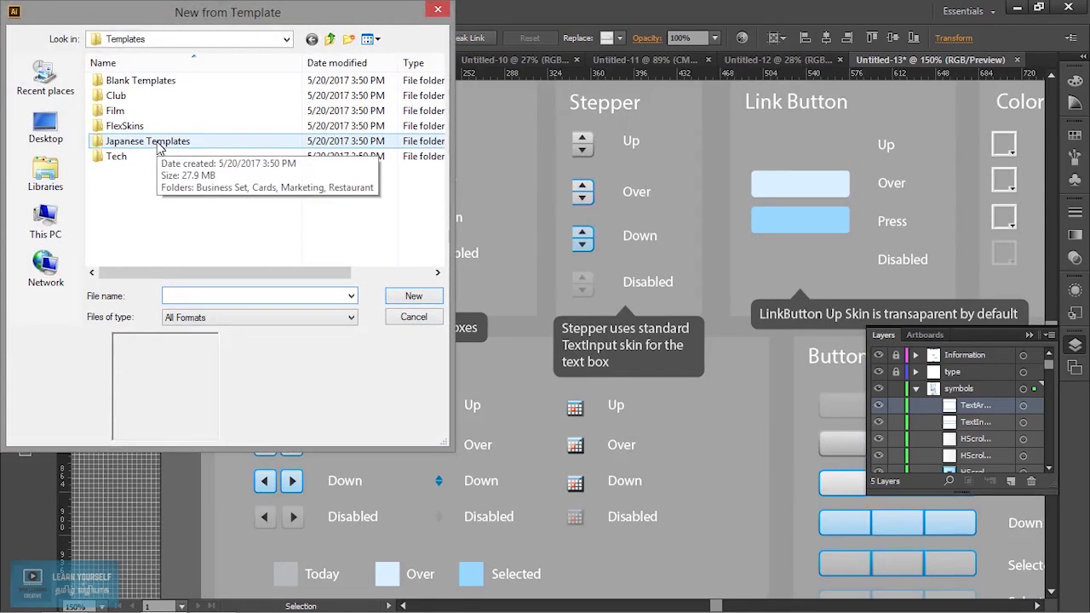
double_click(159, 143)
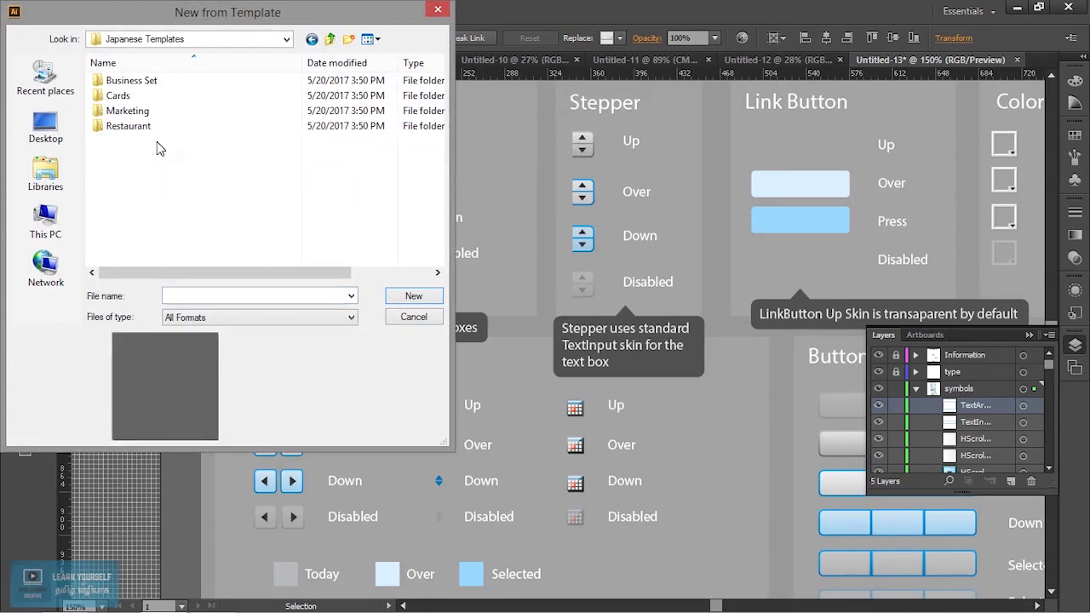
double_click(148, 85)
left_click(145, 84)
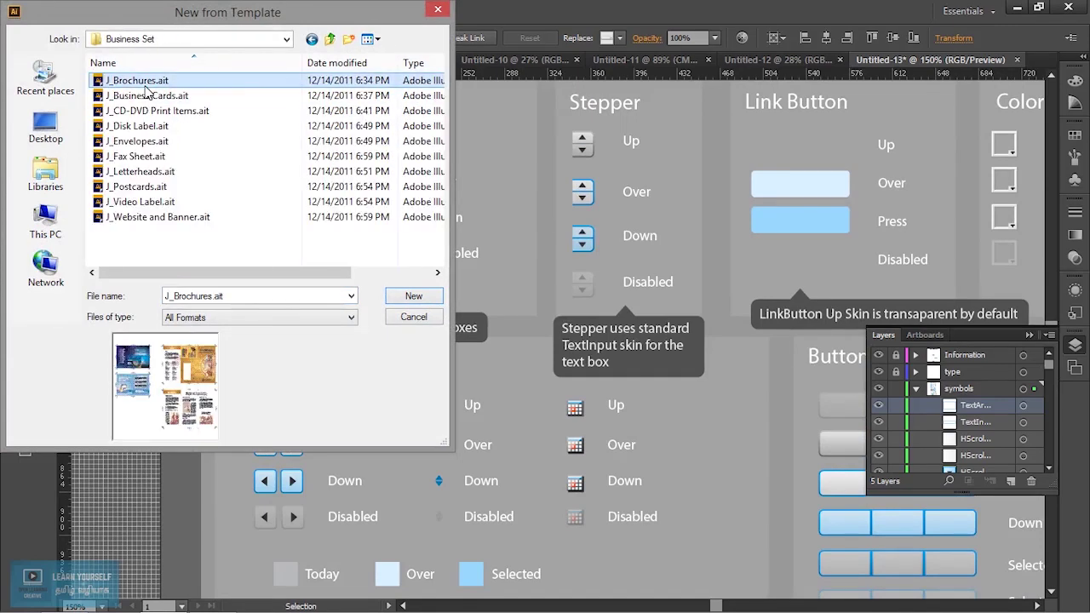
left_click(140, 110)
left_click(141, 140)
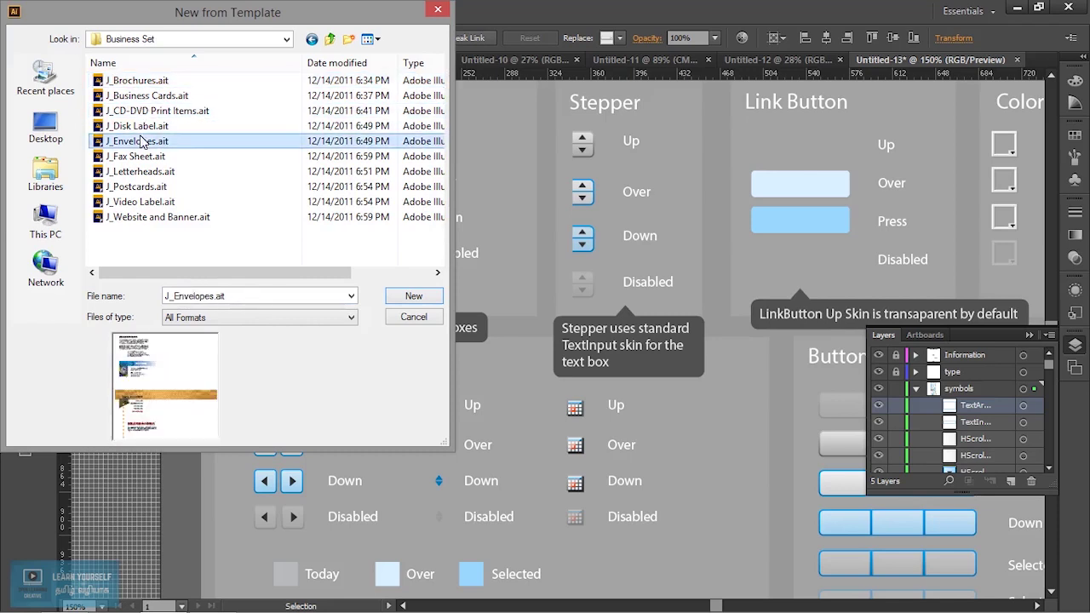
Step: Preview J_Fax Sheet, J_Letterheads and J_Video Label, then create a document from J_Business Cards.ait
left_click(141, 157)
left_click(140, 171)
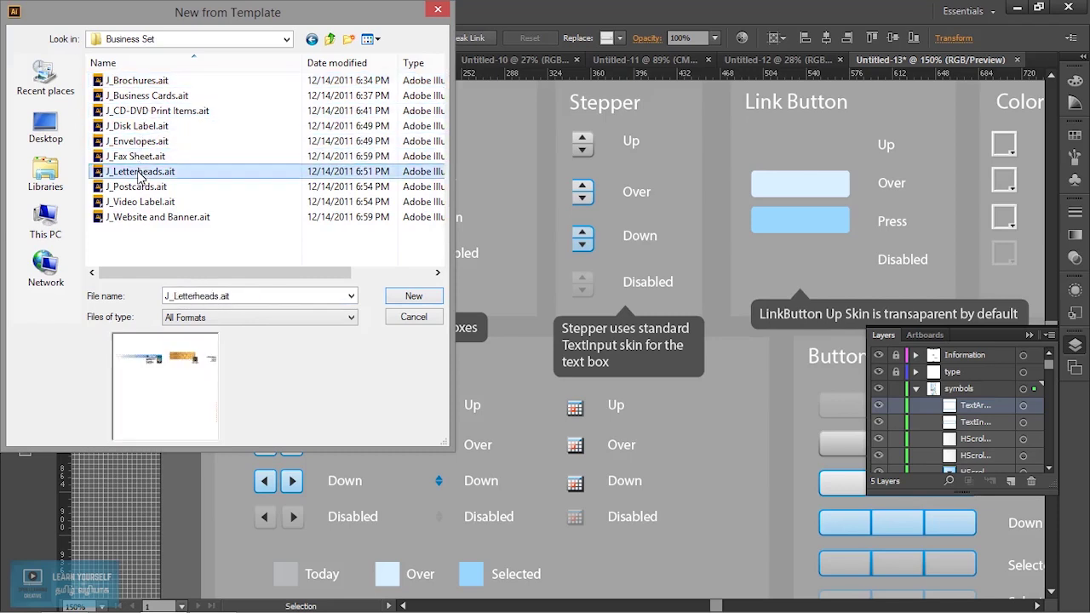
left_click(143, 202)
left_click(150, 112)
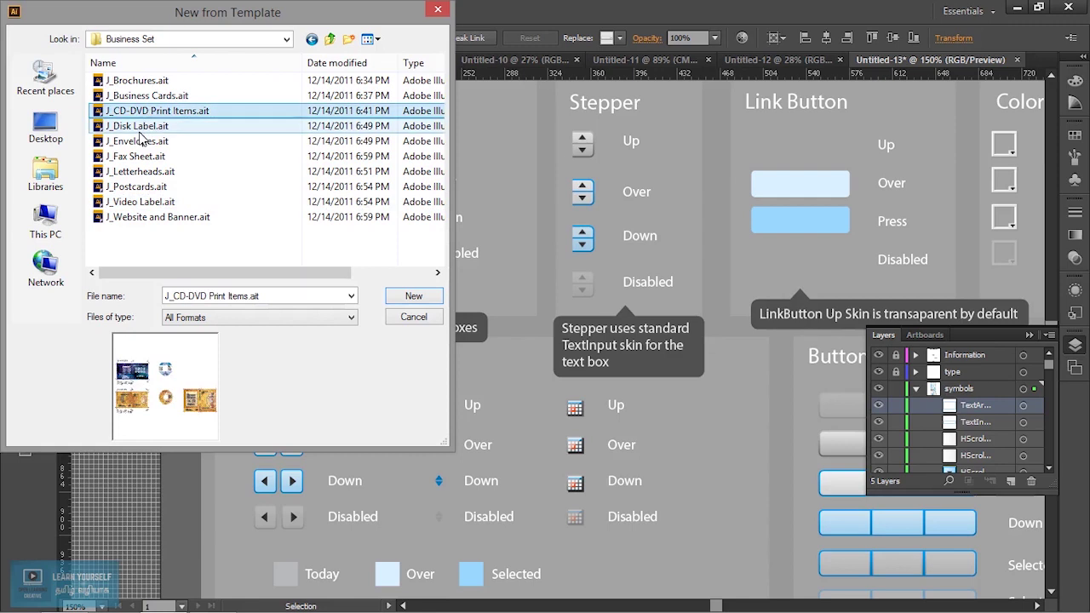
left_click(141, 96)
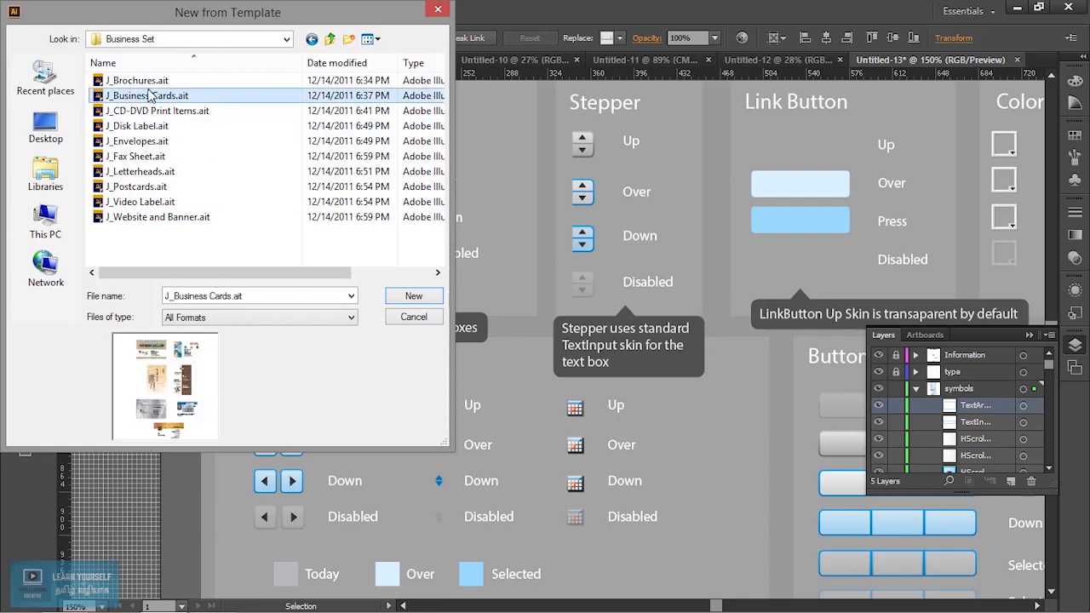
left_click(412, 313)
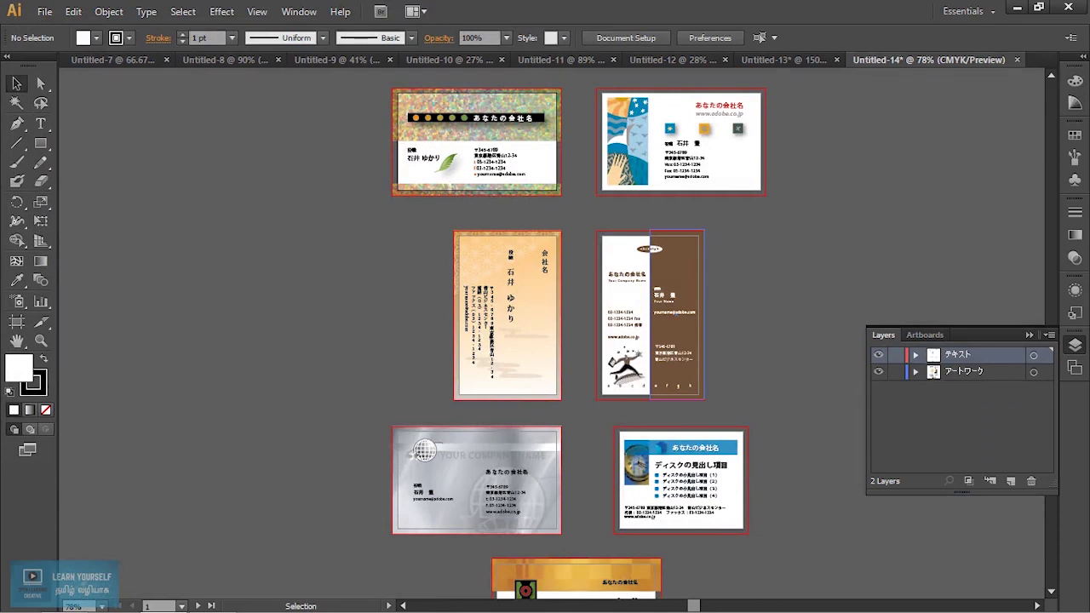
Step: Zoom and scroll over the vertical Japanese business cards, then start File > New from Template
key("ctrl+plus")
key("ctrl+plus")
key("ctrl+plus")
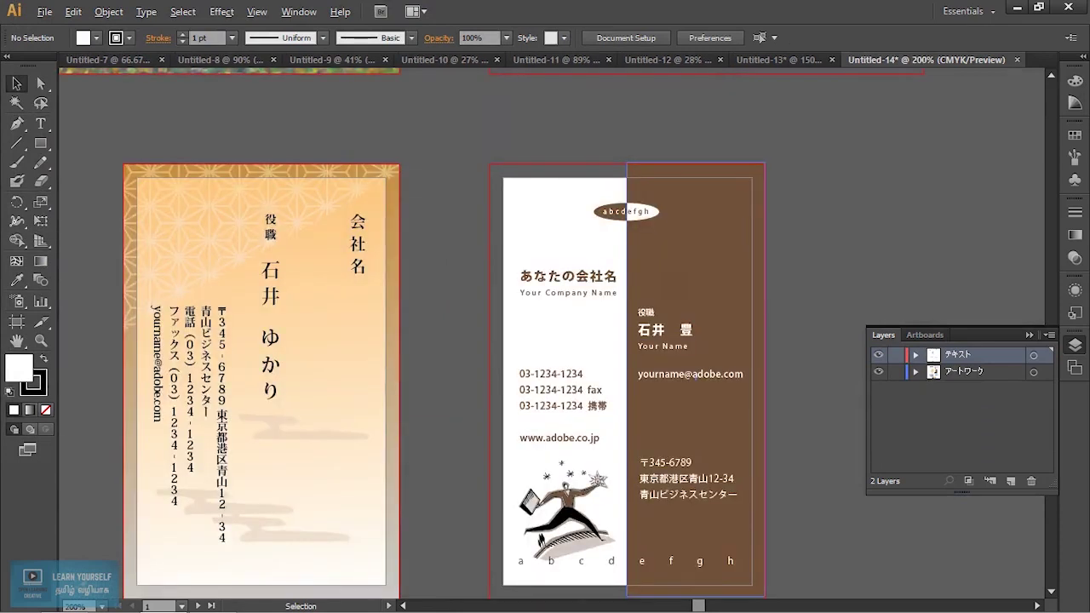
key("ctrl+minus")
scroll(545, 341, "up", 5)
scroll(545, 341, "down", 5)
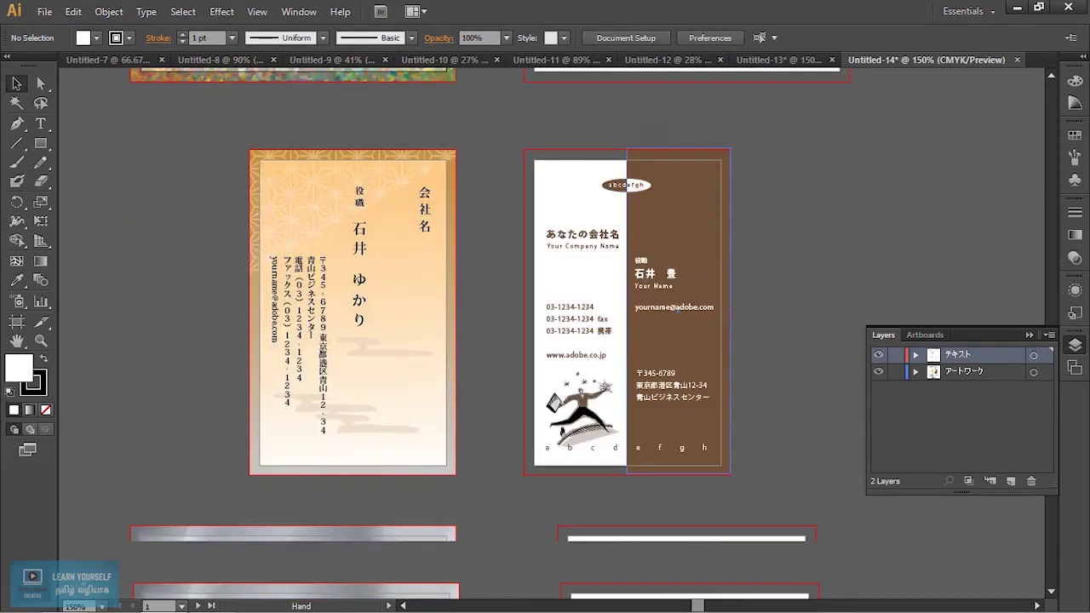
scroll(545, 341, "down", 5)
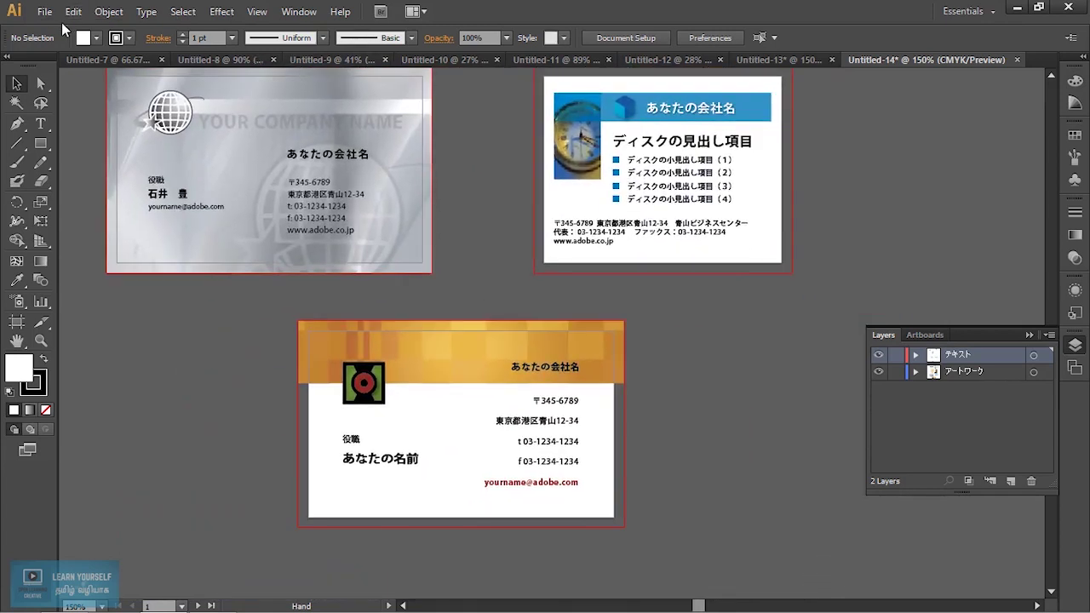
left_click(44, 12)
left_click(76, 50)
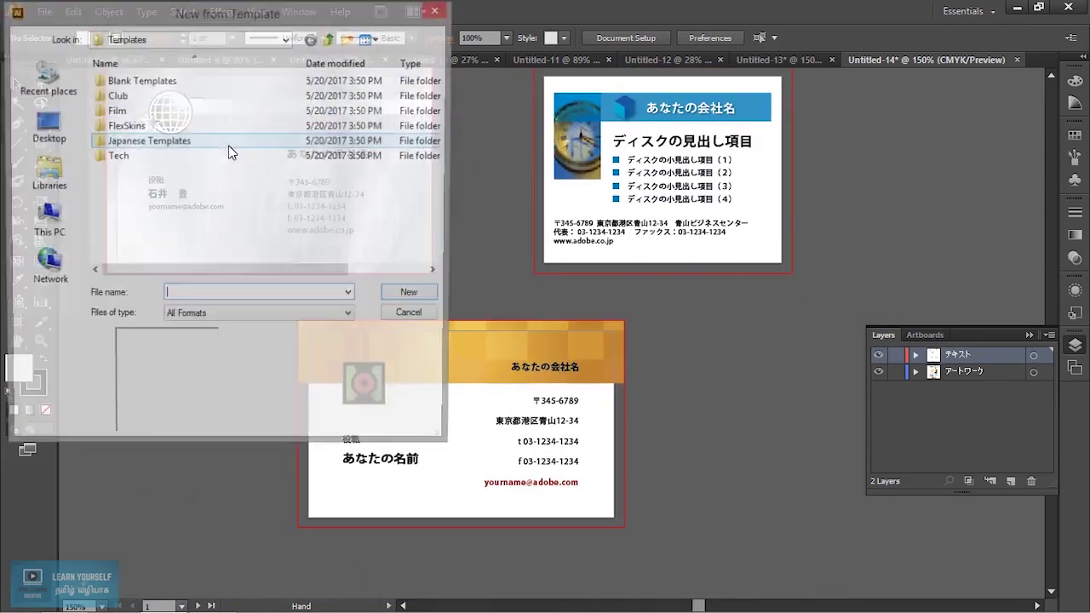
Step: Preview the Tech folder templates and create a document from Online and Display Items.ait
double_click(117, 158)
left_click(149, 80)
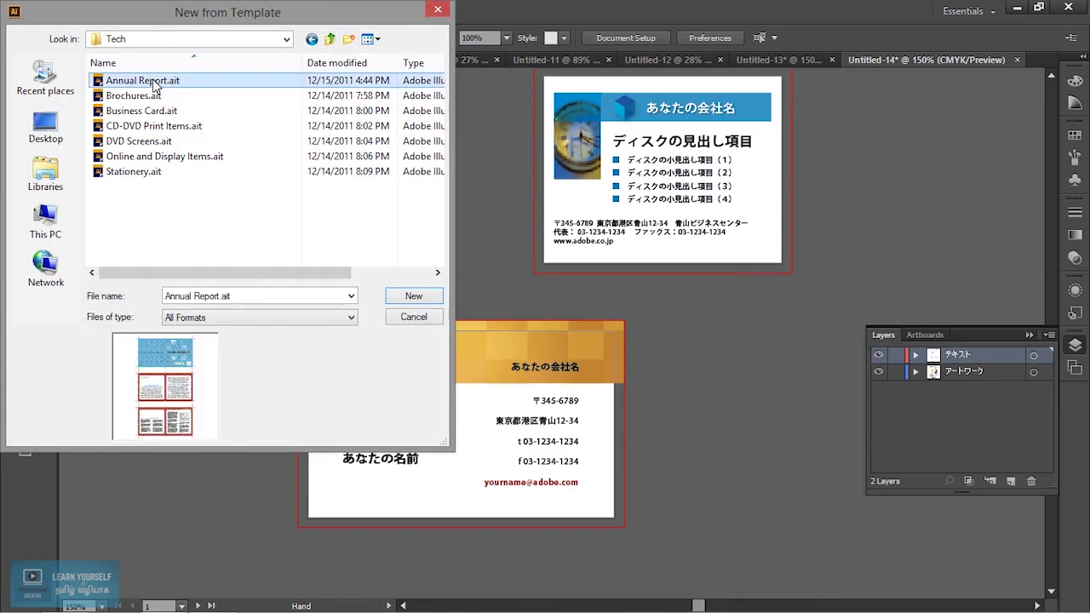
left_click(151, 97)
left_click(145, 126)
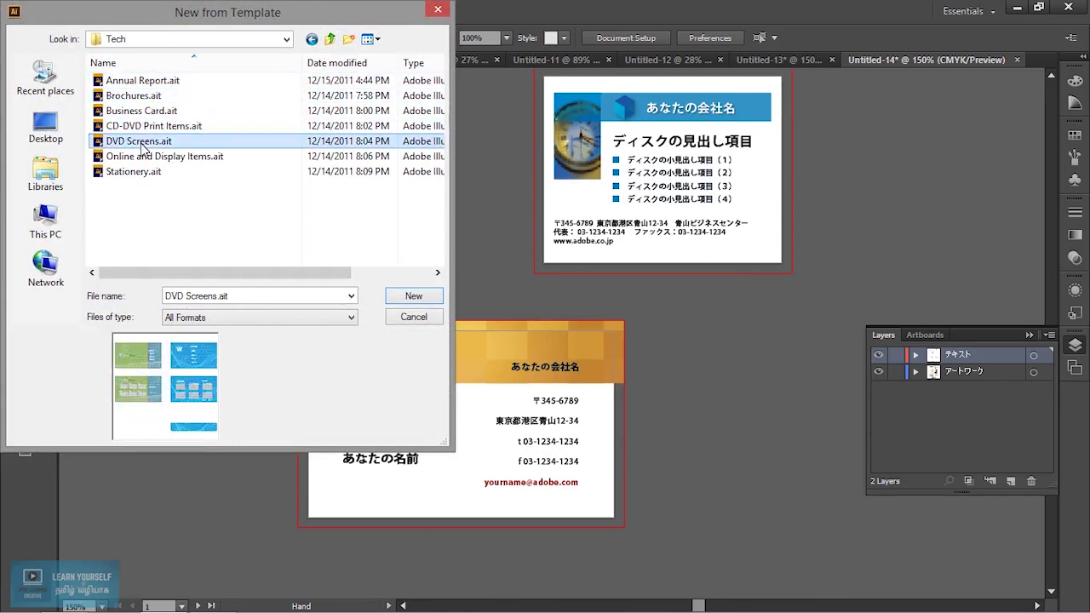
left_click(140, 157)
left_click(414, 296)
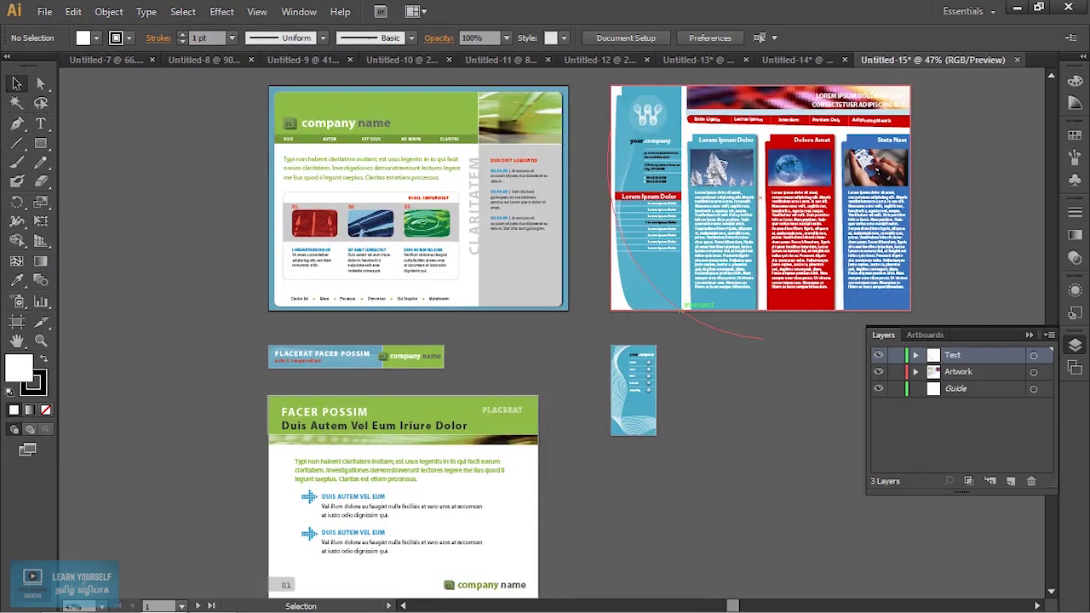
key("ctrl+plus")
key("alt")
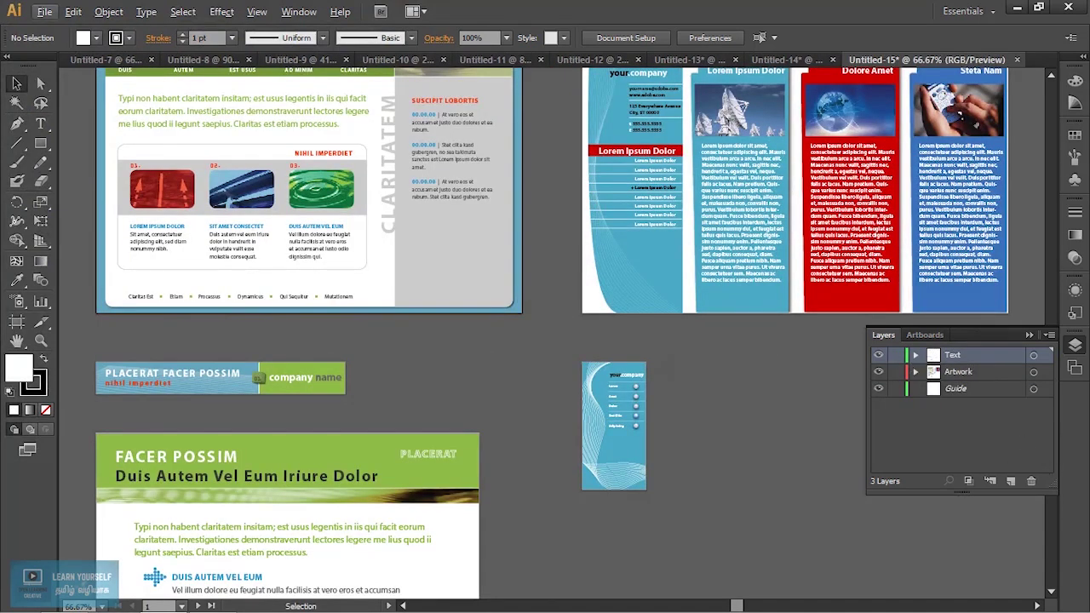
left_click(1033, 355)
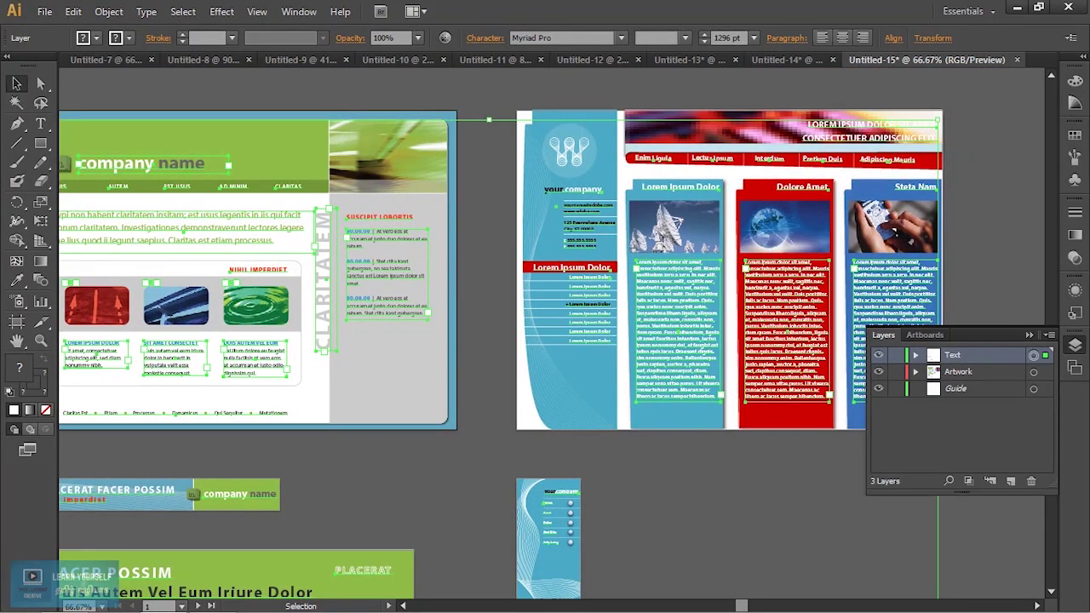
left_click(1033, 371)
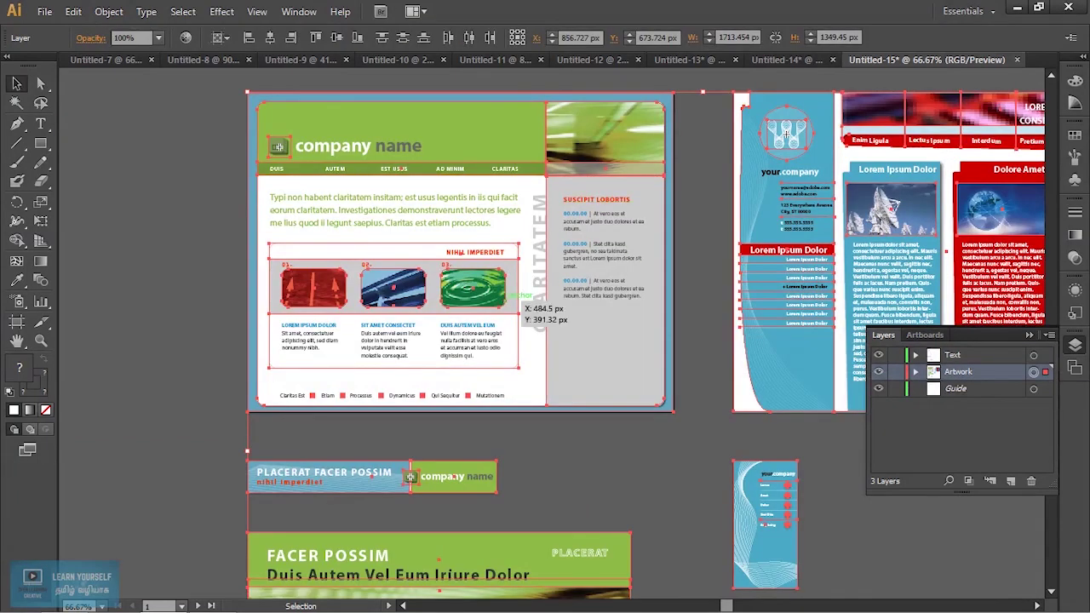
left_click(358, 146)
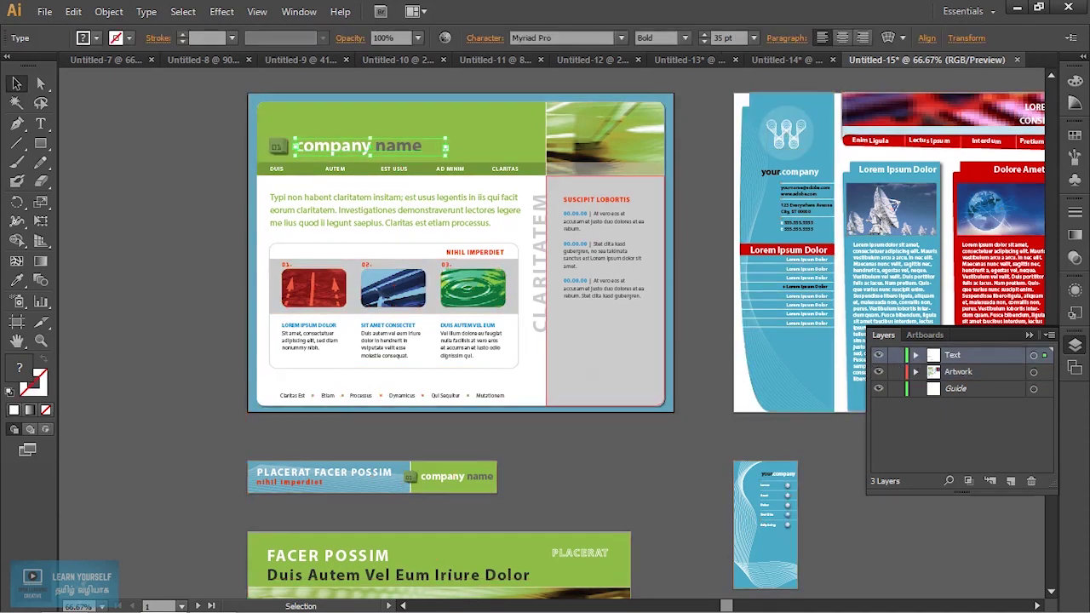
scroll(583, 391, "up", 5)
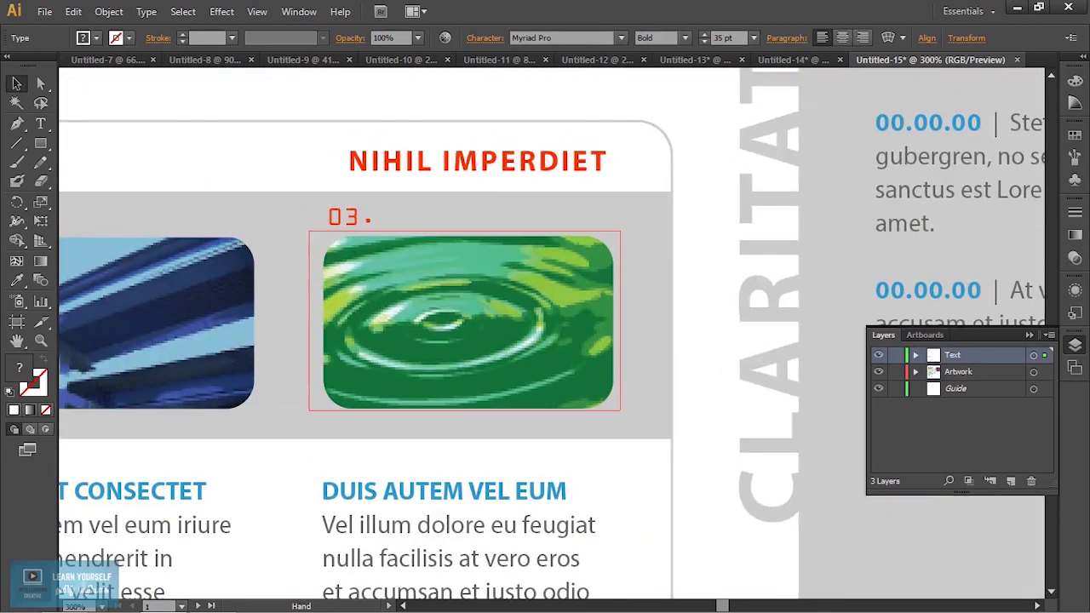
Step: Replace the green header's 'company name' heading text with 'sdf'
mouse_move(256, 127)
left_mouse_down()
mouse_move(406, 258)
mouse_move(910, 383)
left_mouse_up()
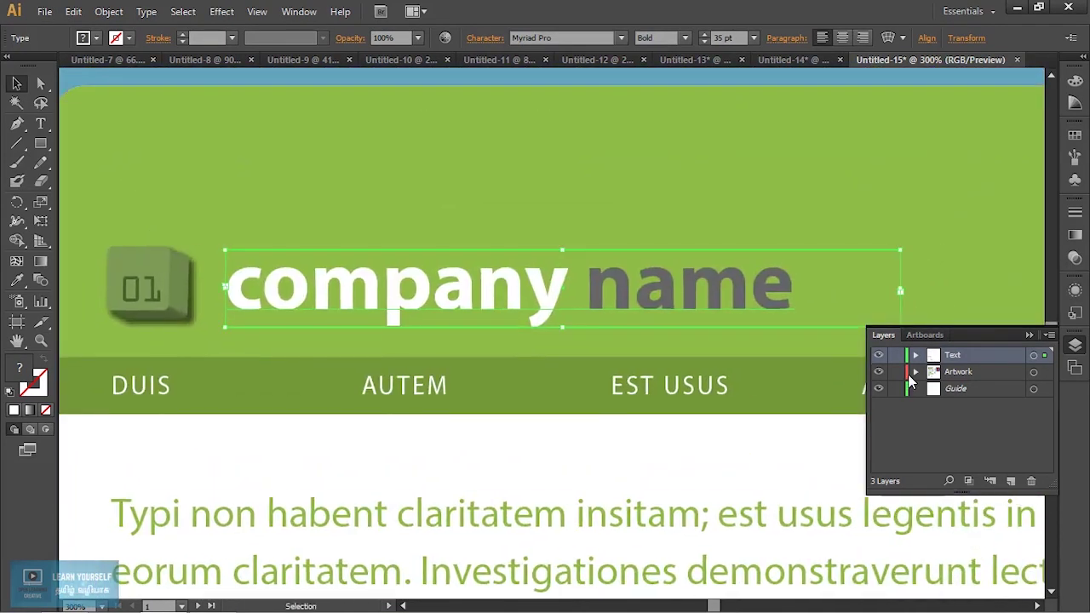
key("t")
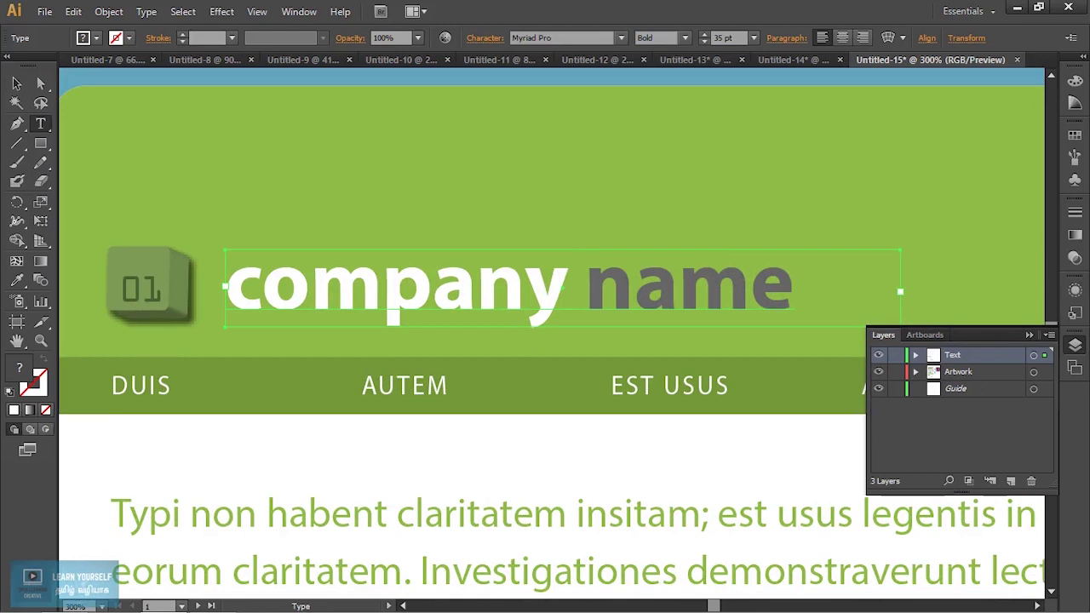
key("ctrl+a")
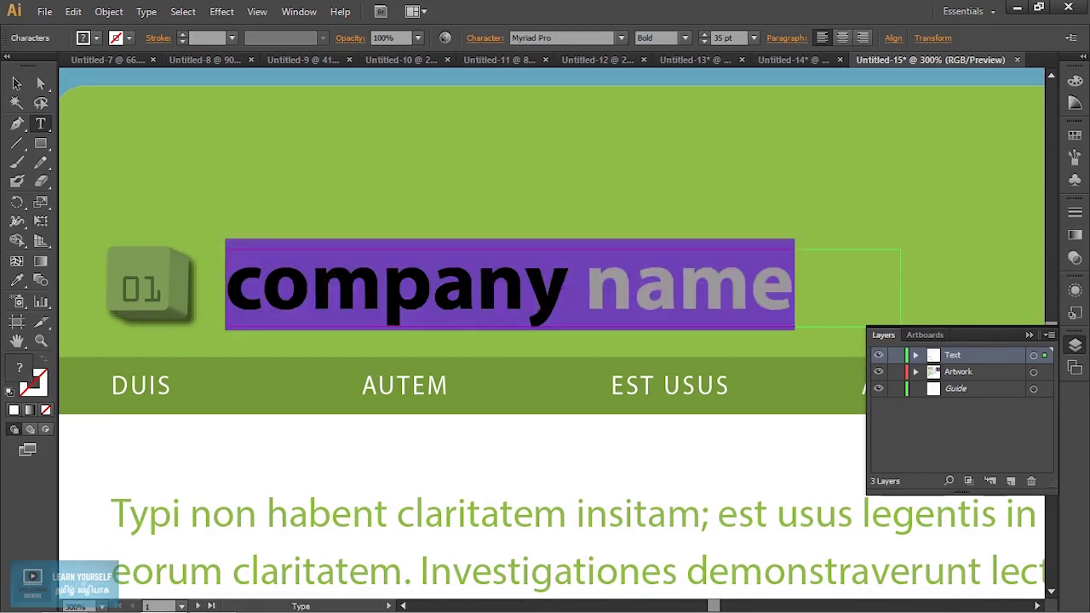
type("sdf")
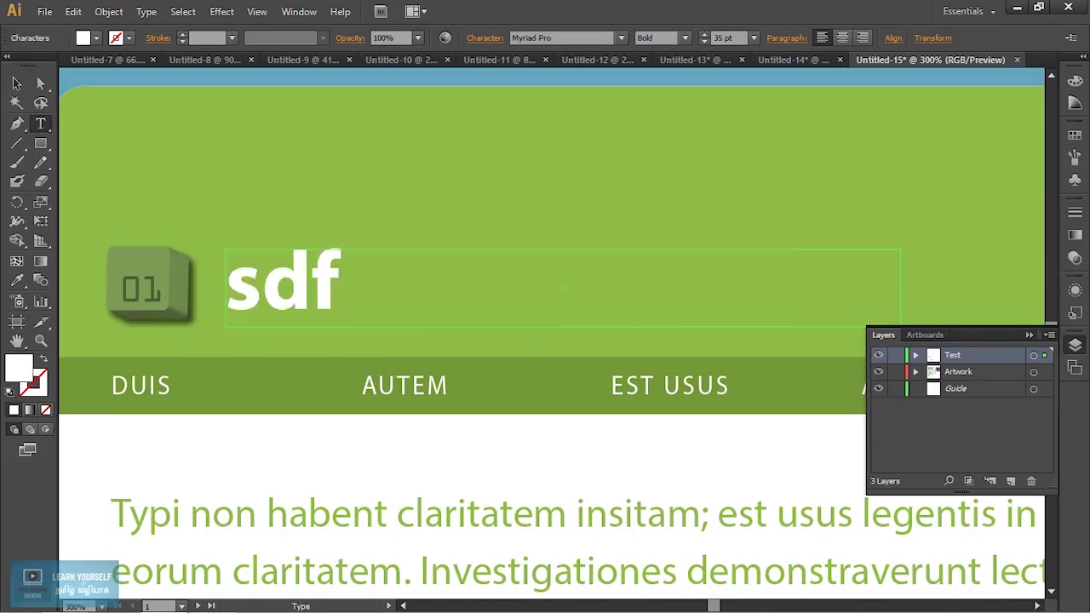
left_click(16, 83)
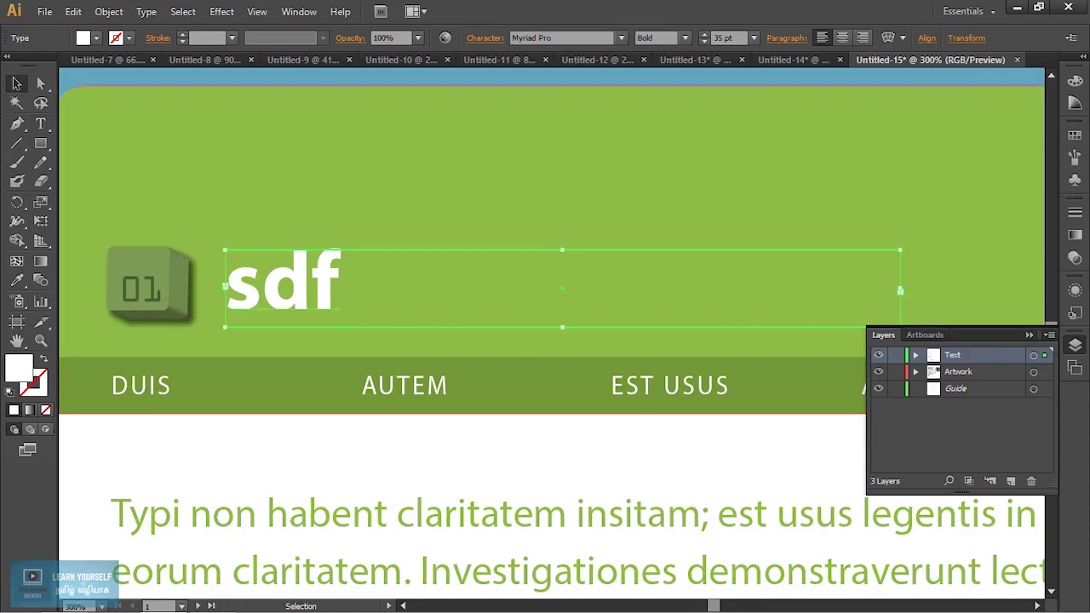
Step: Zoom out, set the view to 150%, and close Untitled-15
key("ctrl+1")
key("ctrl+plus")
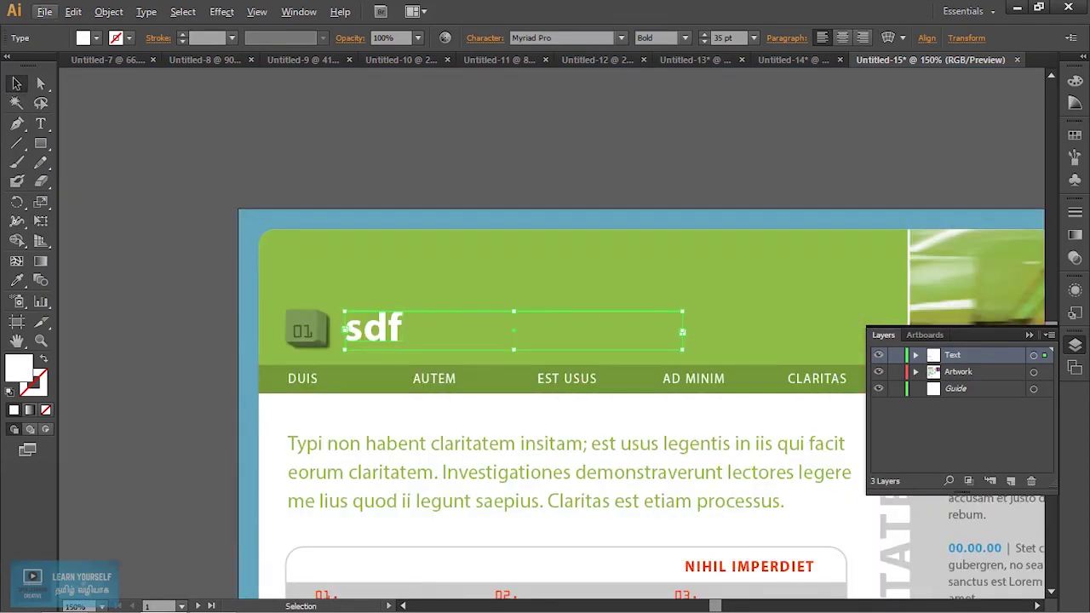
left_click(1016, 59)
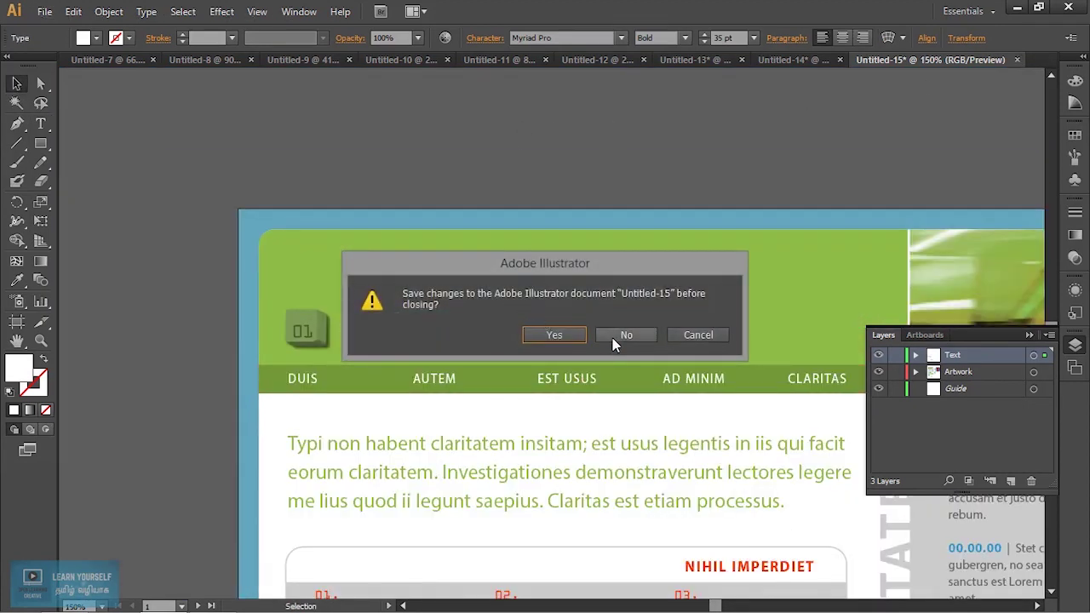
Step: Close Untitled-15 without saving and bring up New from Template on the Templates folder
left_click(624, 337)
left_click(44, 11)
left_click(75, 48)
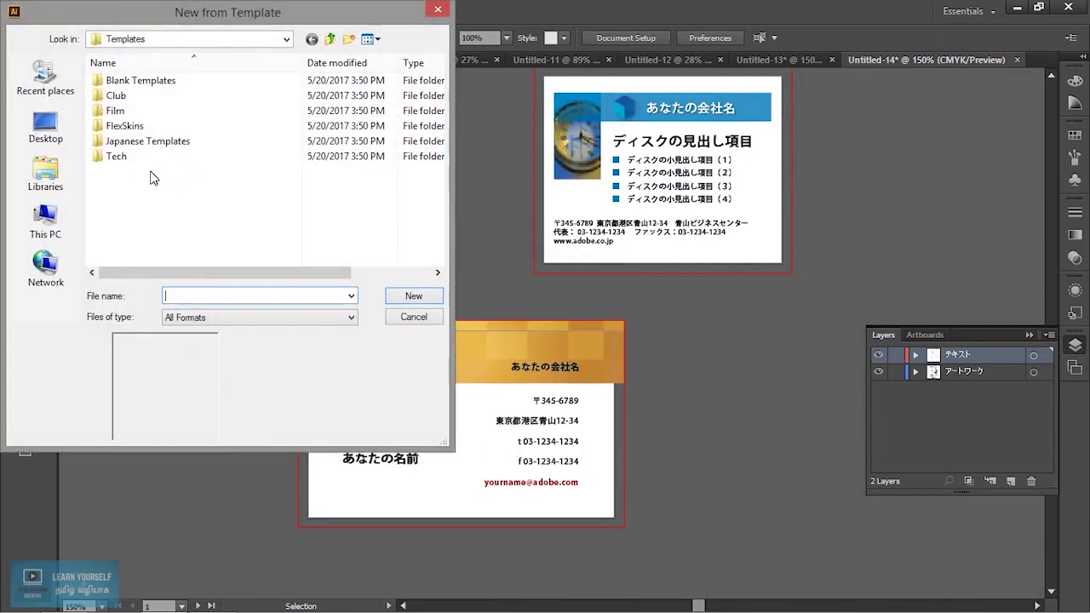